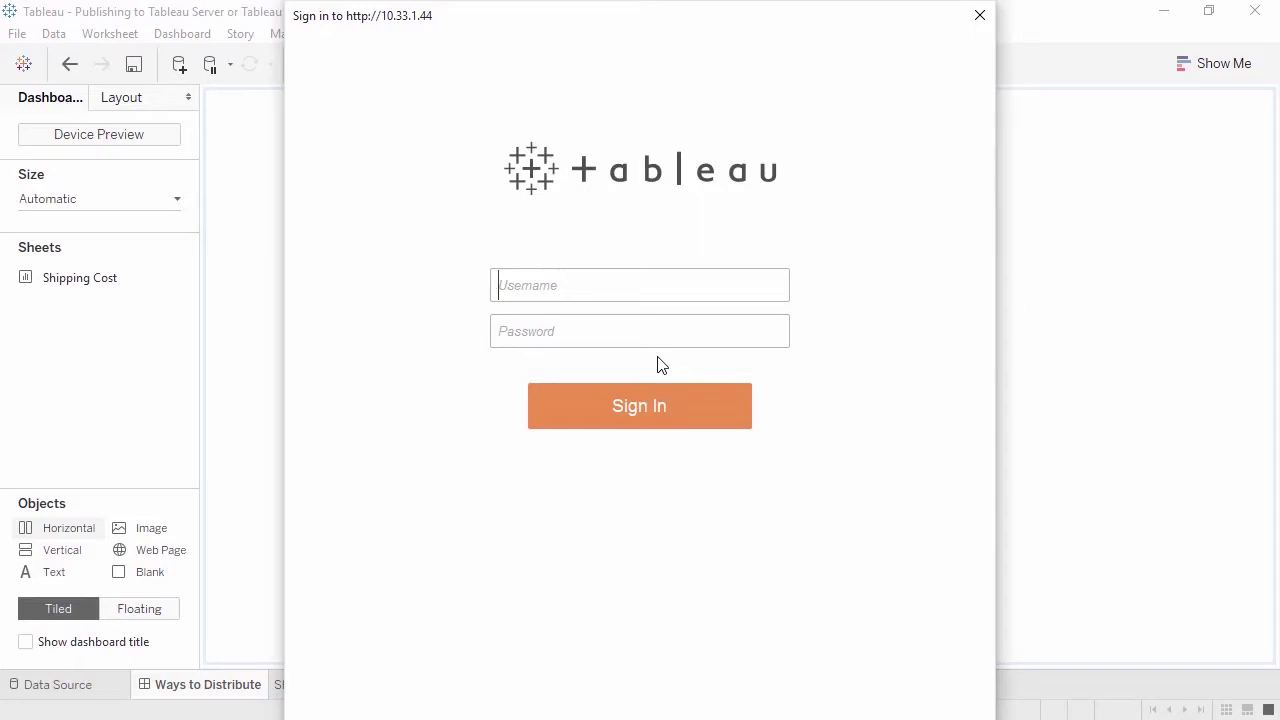
Step: Sign in to the Tableau server with the username and account password, and select the English site
text(User)
key(Tab)
text(*******)
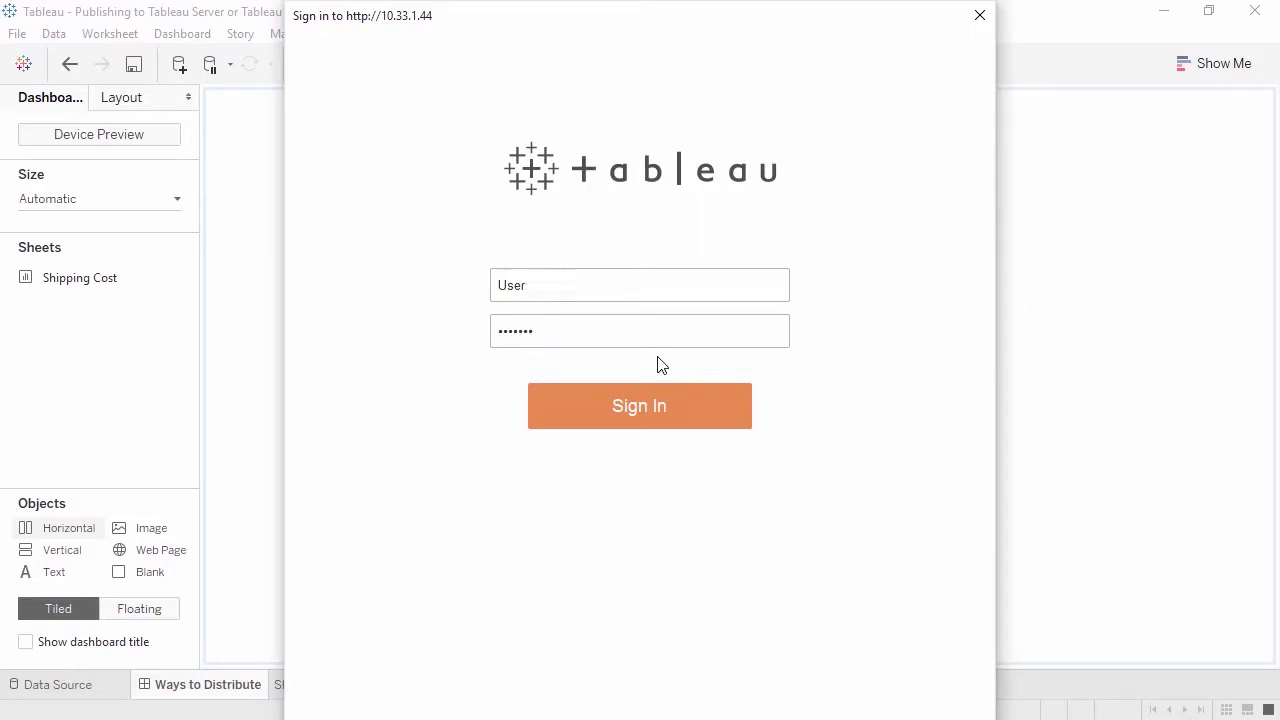
click(657, 408)
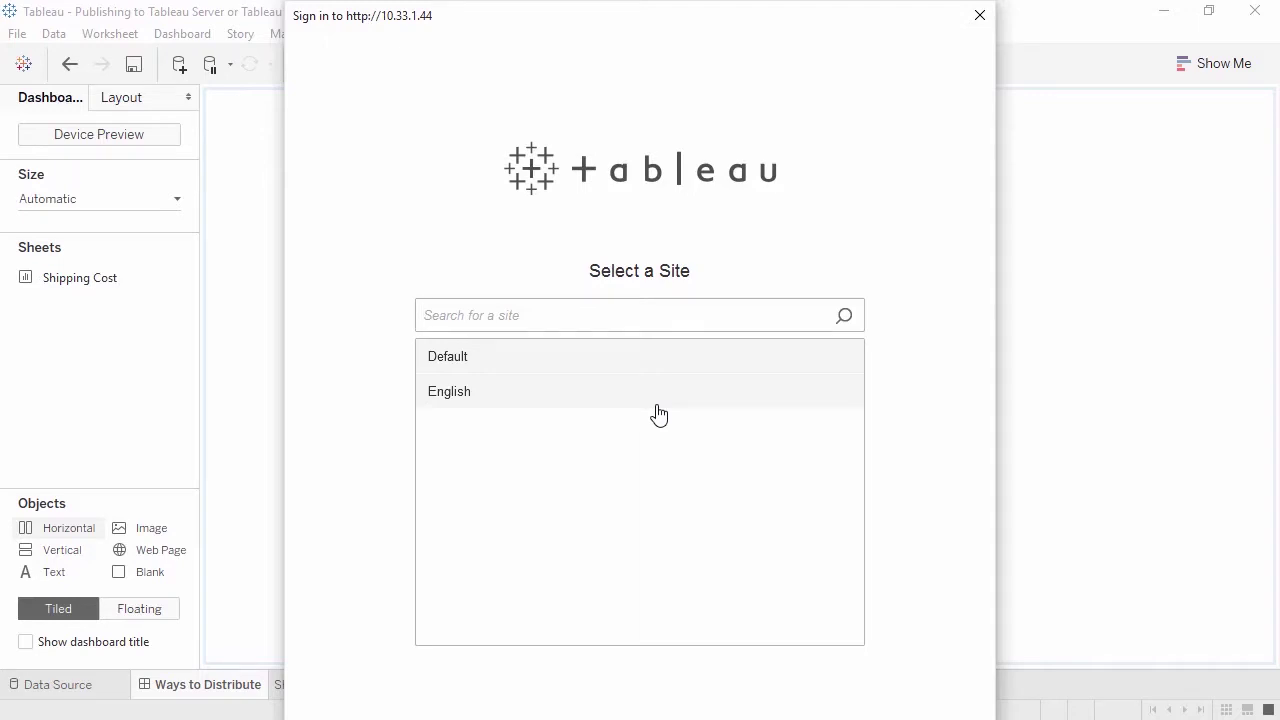
click(657, 406)
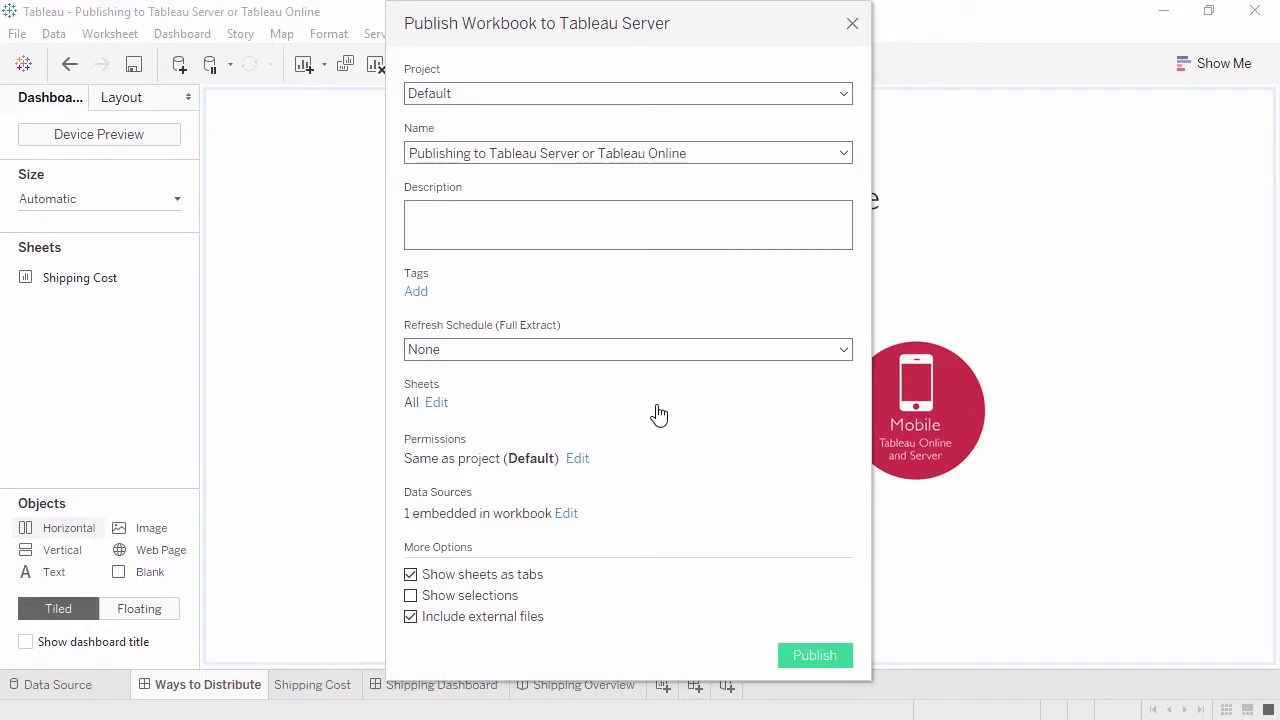
Step: Keep the Default project, name the workbook "Global Shipping Costs" and describe it as "shipping costs by order priority and ship mode"
click(610, 97)
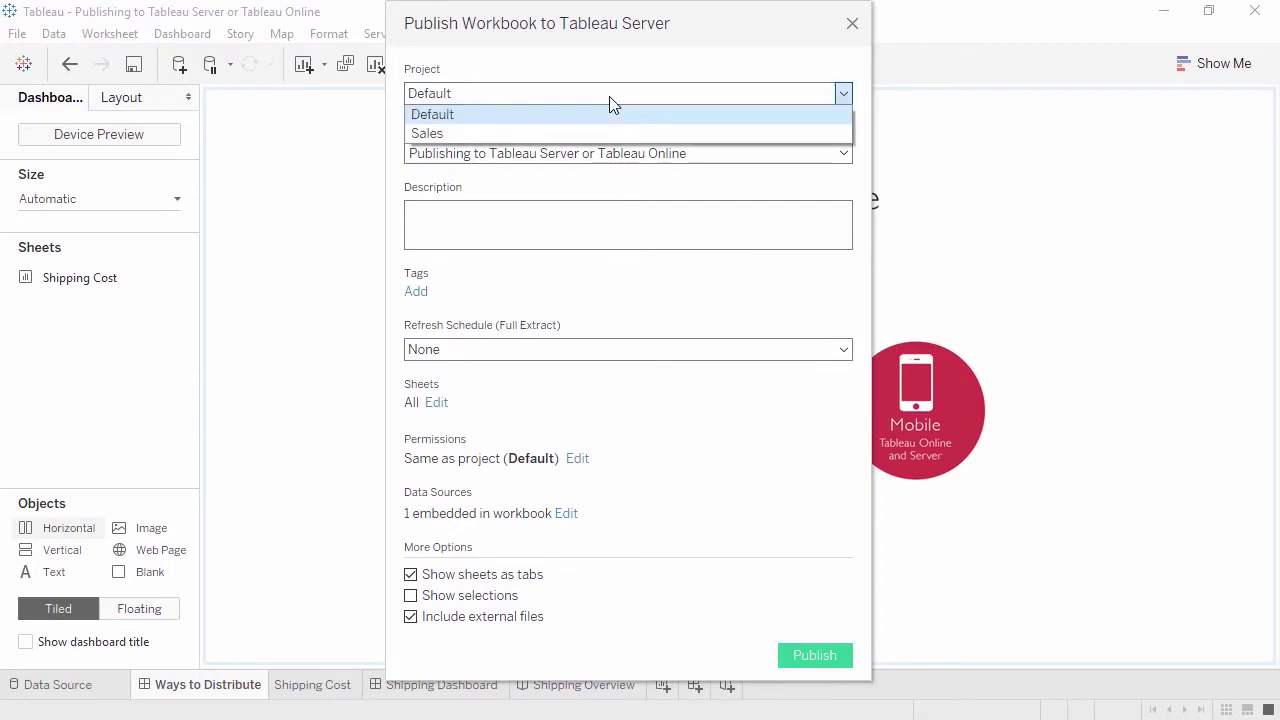
click(609, 101)
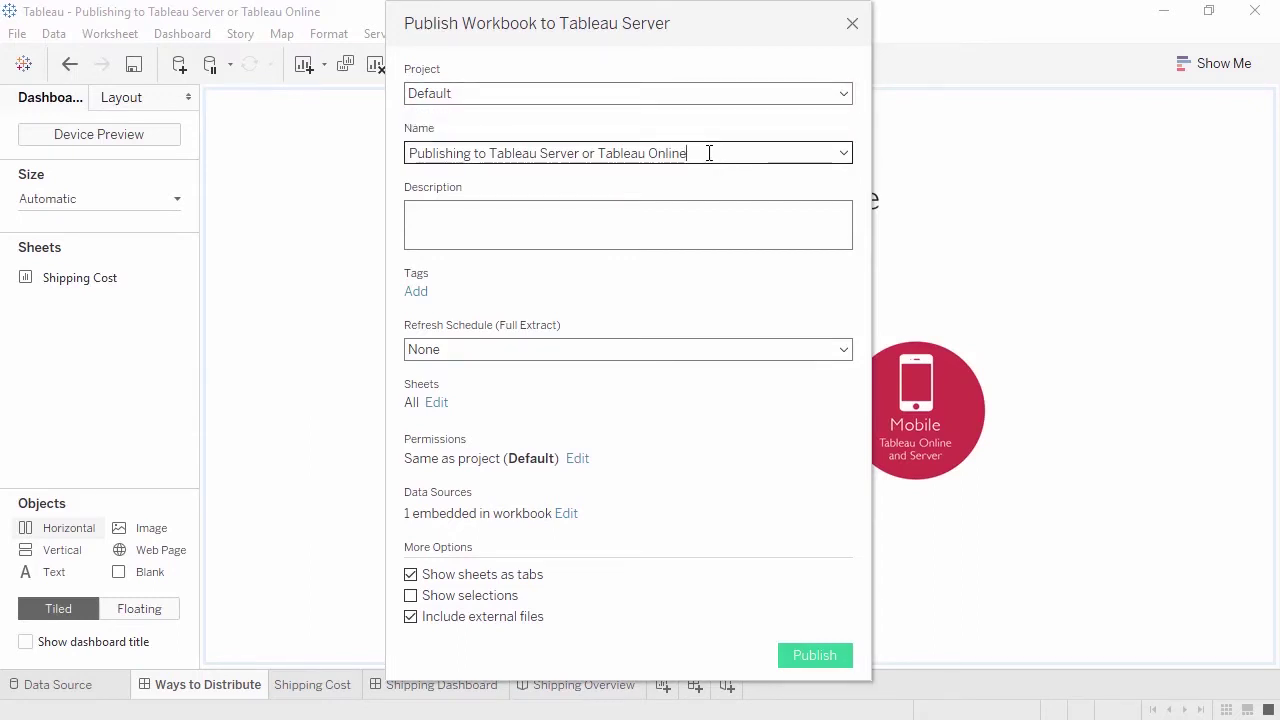
drag(706, 151, 389, 154)
text(Global Shipping Costs)
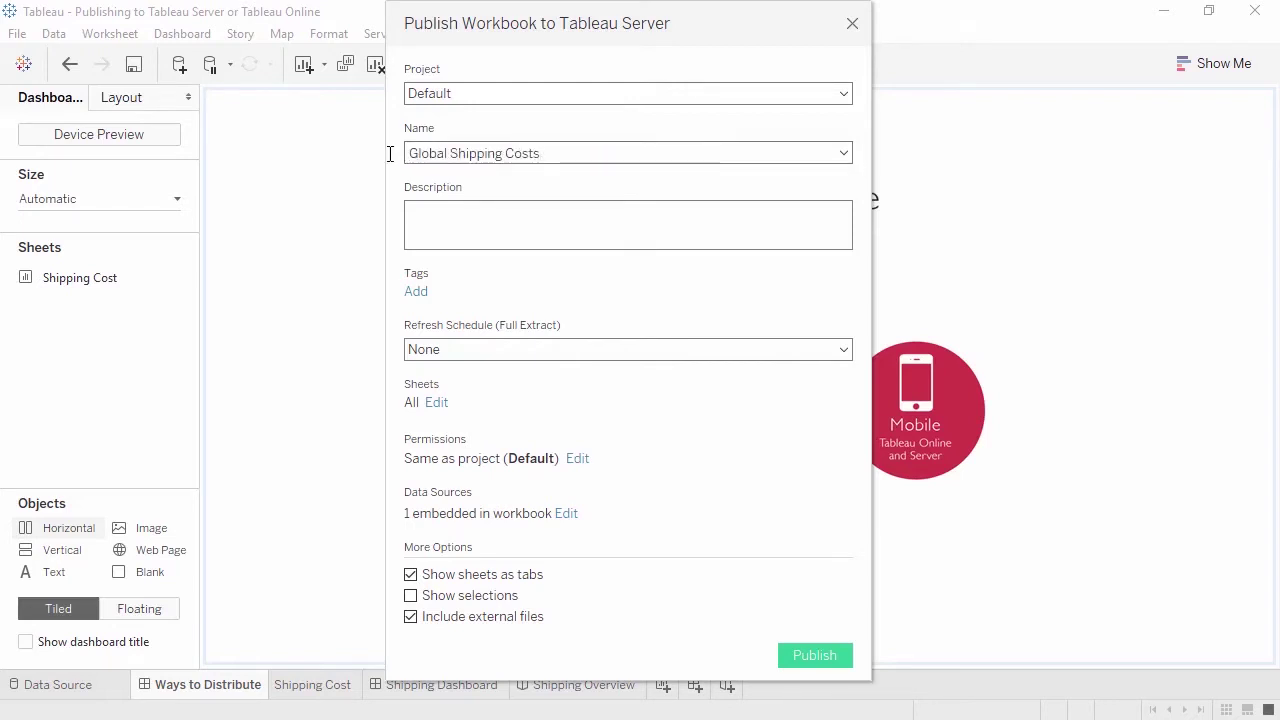
click(436, 221)
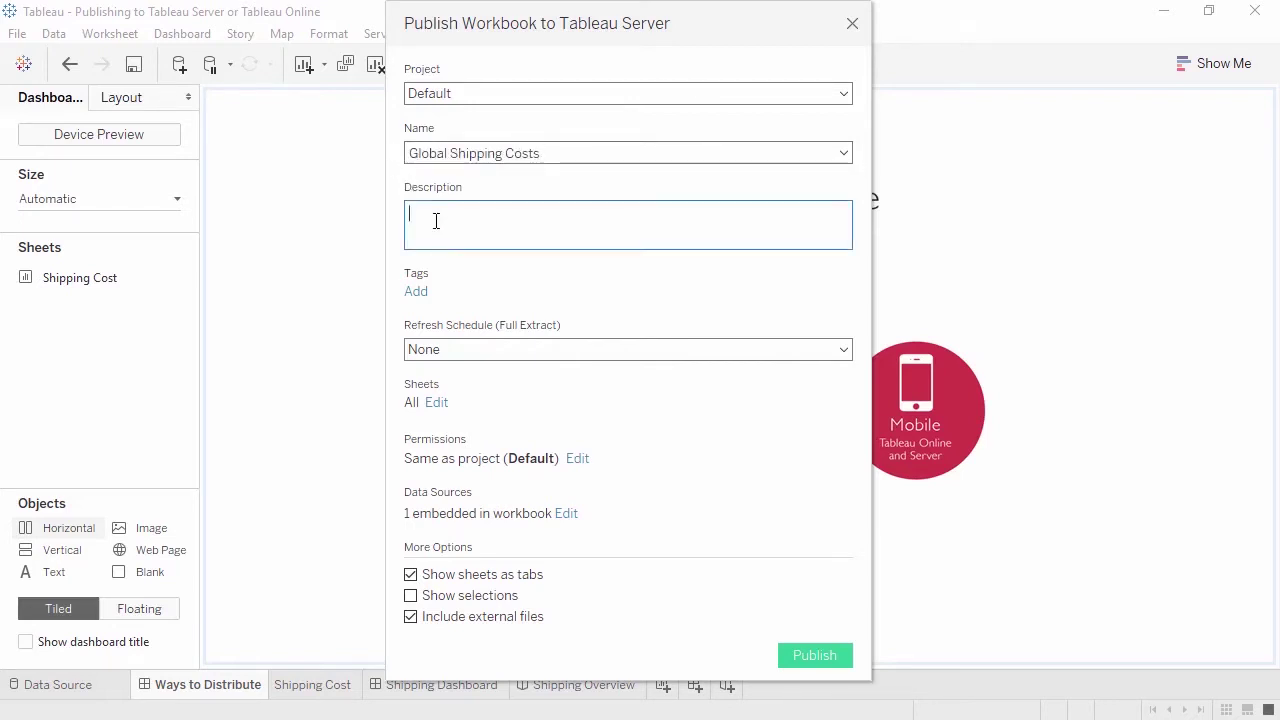
text(shipping costs by order priority and ship mode)
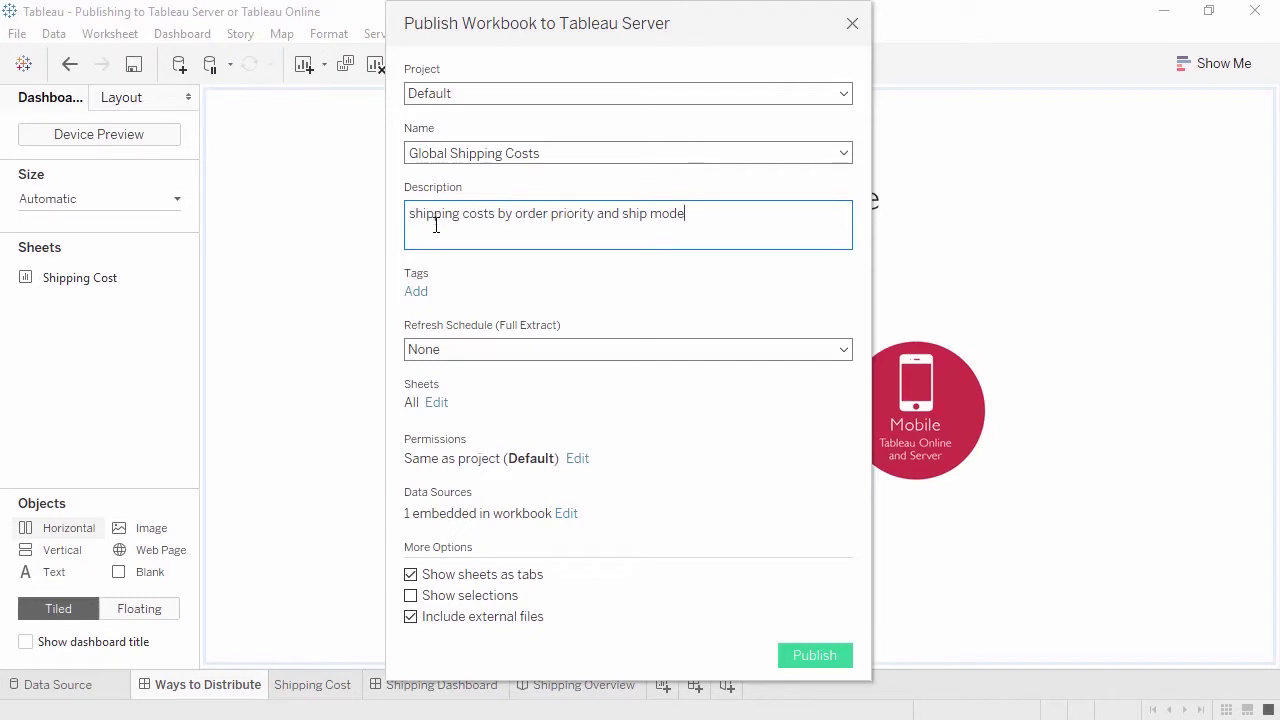
Step: Add the tags "ship mode", "order priority" and "costs" to the workbook being published
click(416, 291)
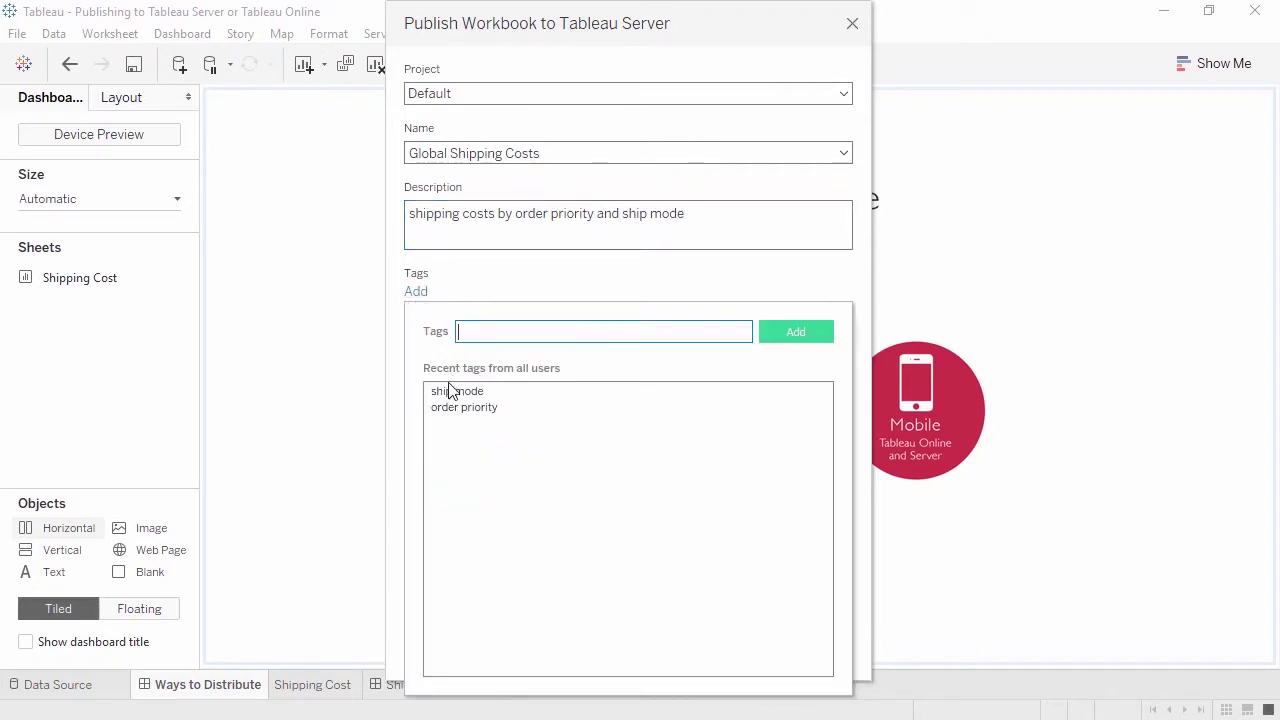
click(449, 391)
click(462, 441)
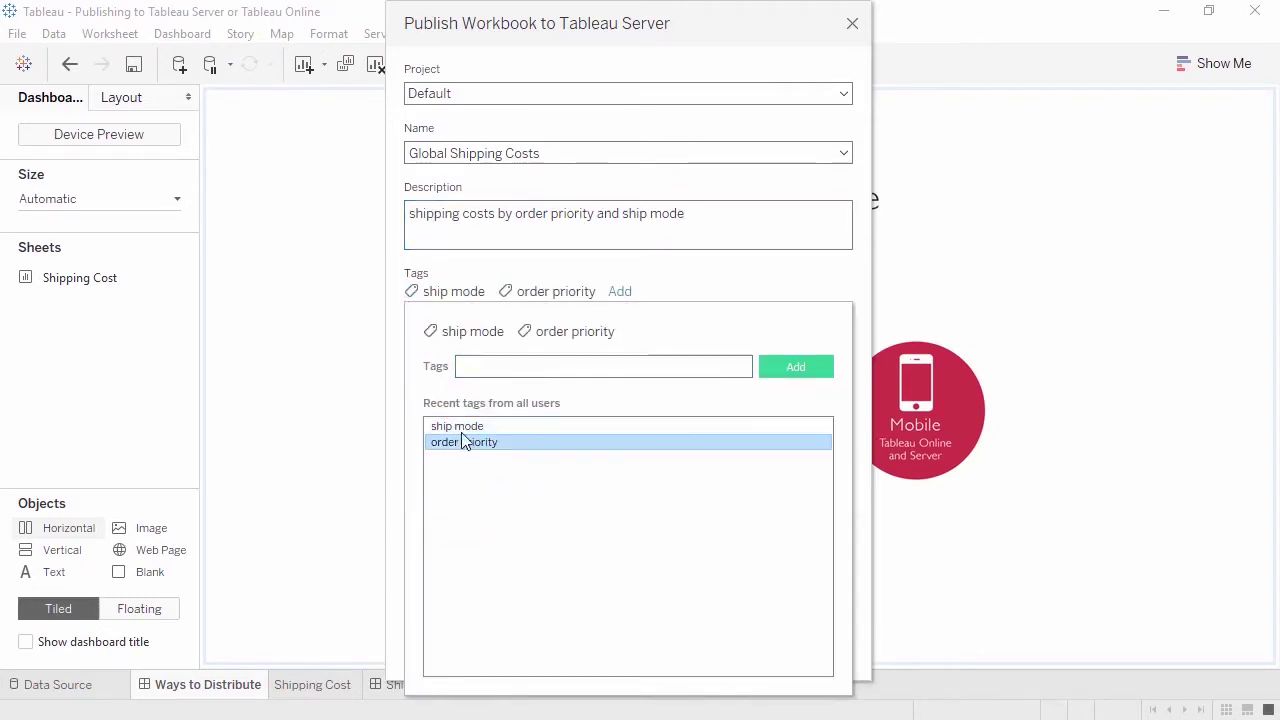
click(478, 369)
text(costs)
key(Return)
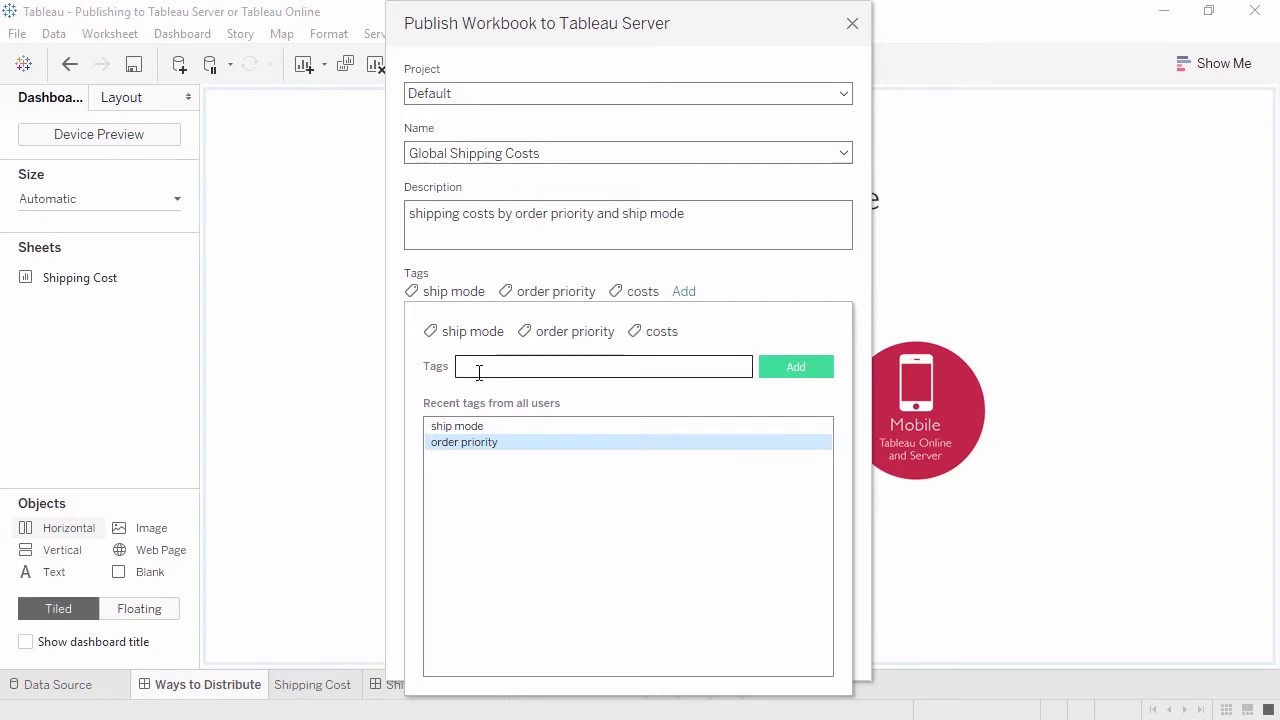
click(493, 272)
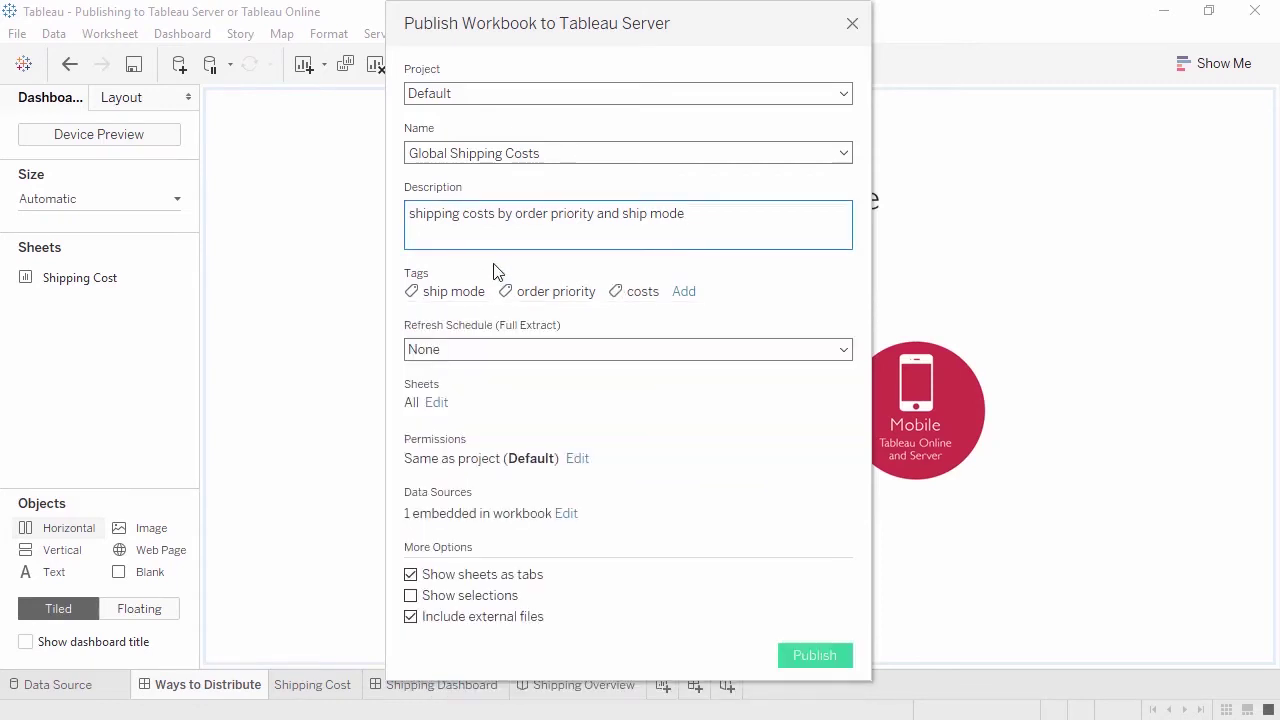
Step: Set the refresh schedule to Saturday night (Every Sat at 11:00PM) and exclude the Ways to Distribute and Shipping Cost sheets from publishing
click(480, 349)
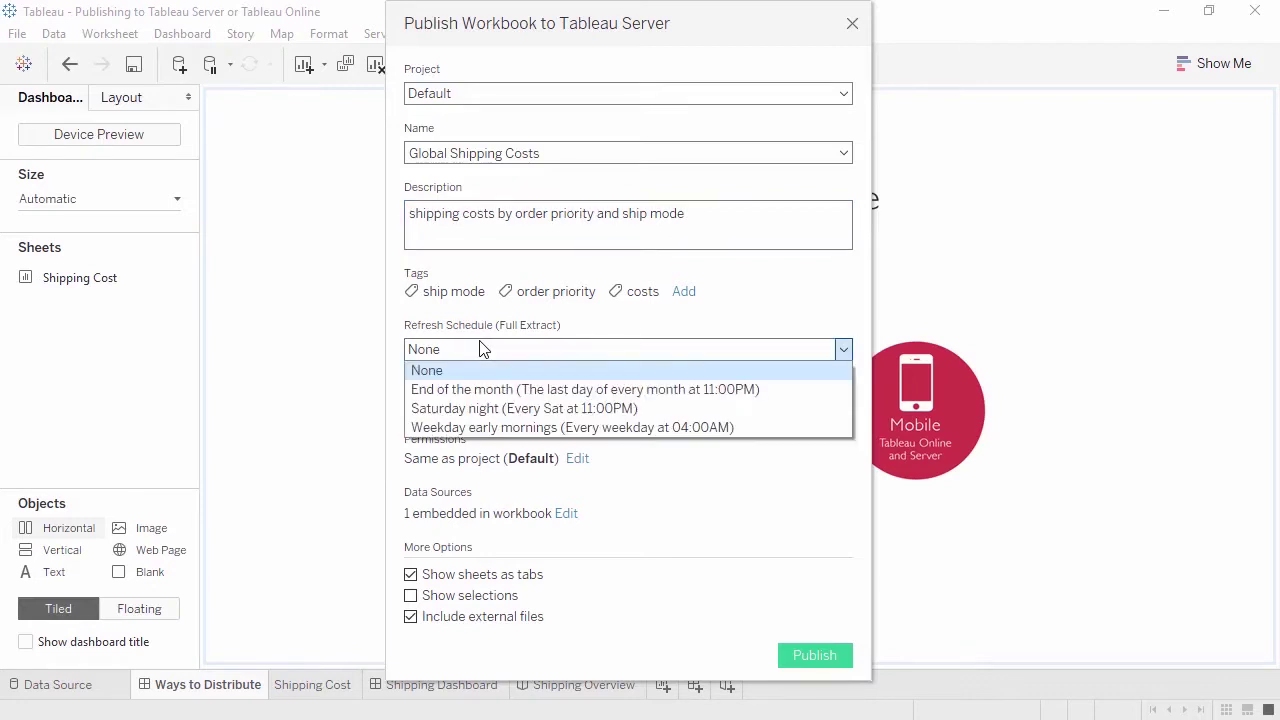
click(484, 410)
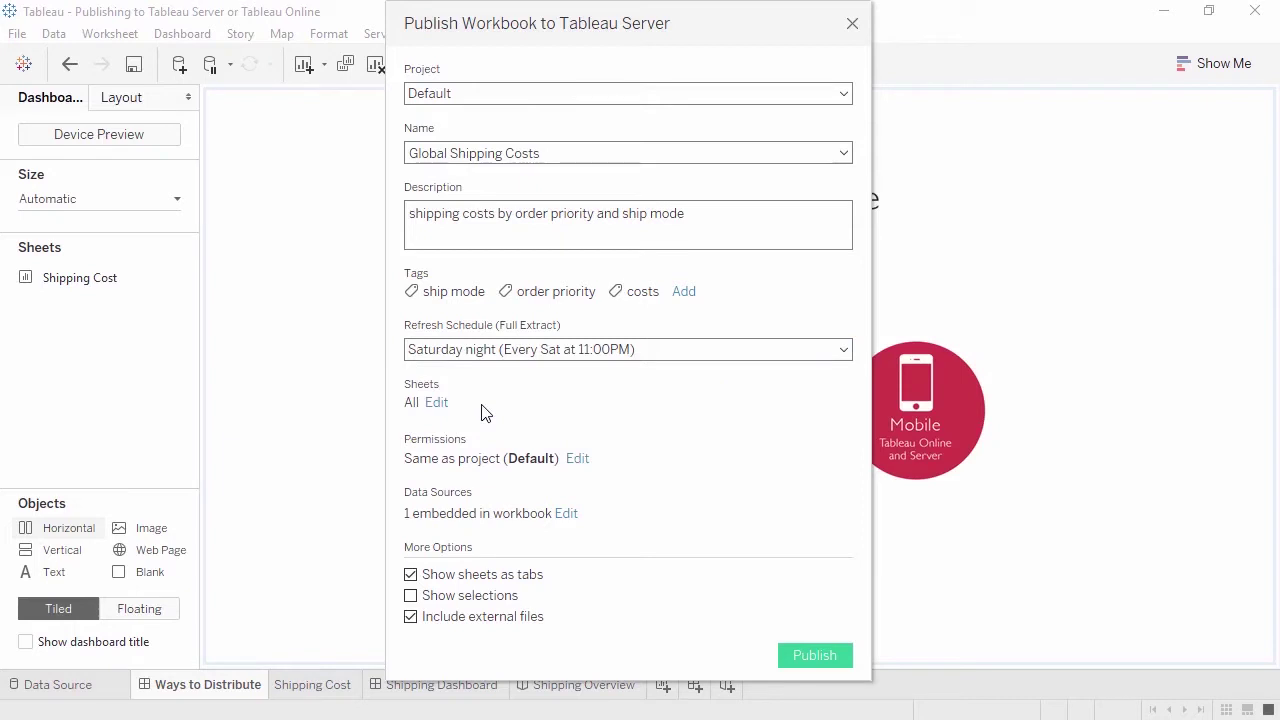
click(438, 404)
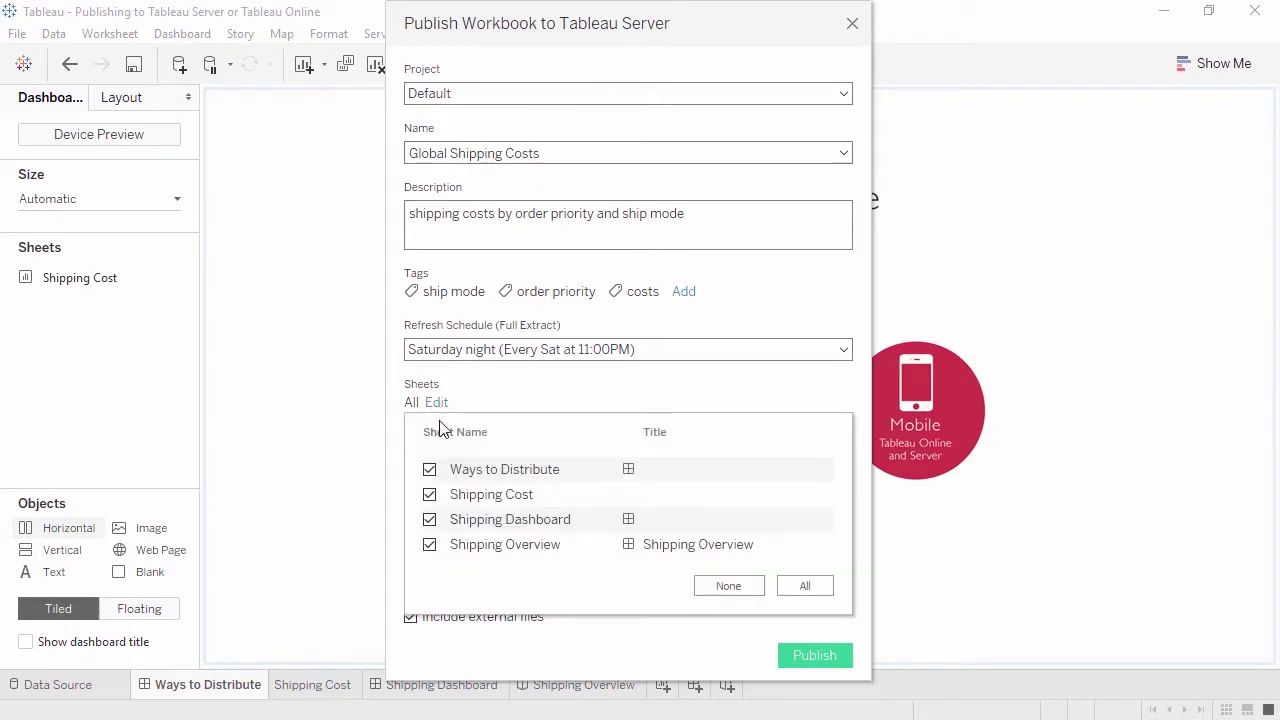
click(430, 470)
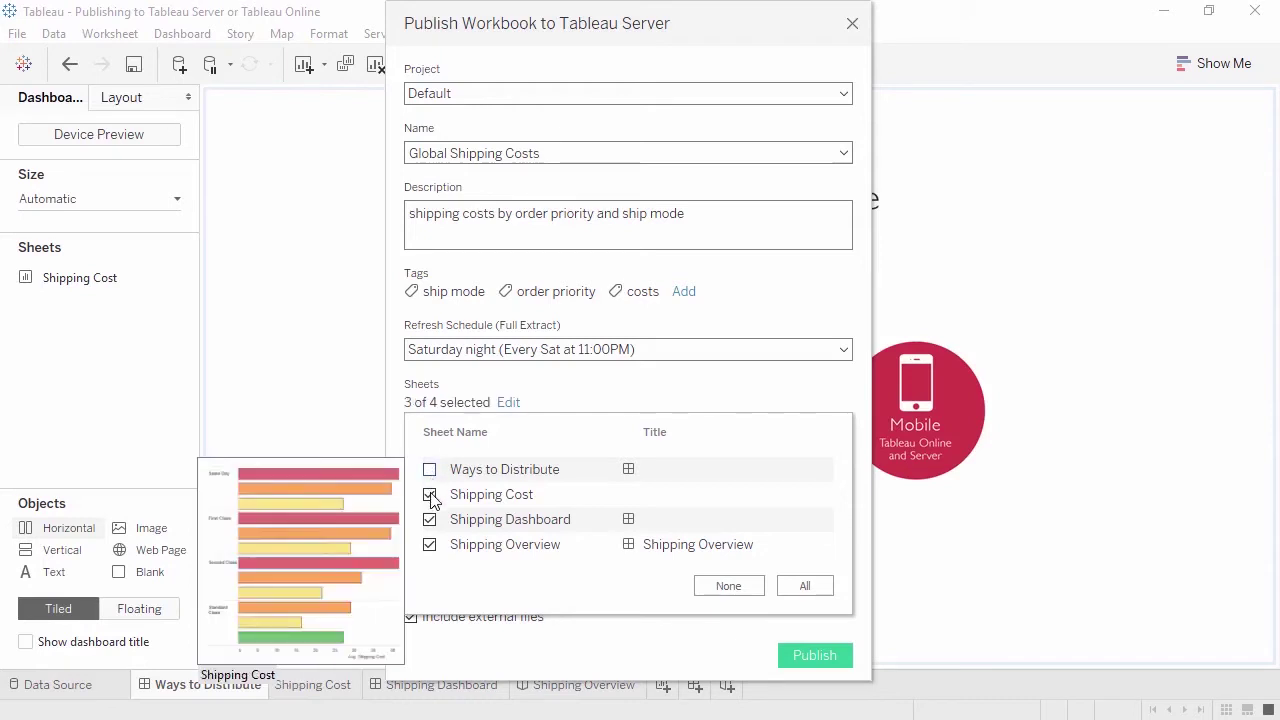
click(430, 496)
click(474, 398)
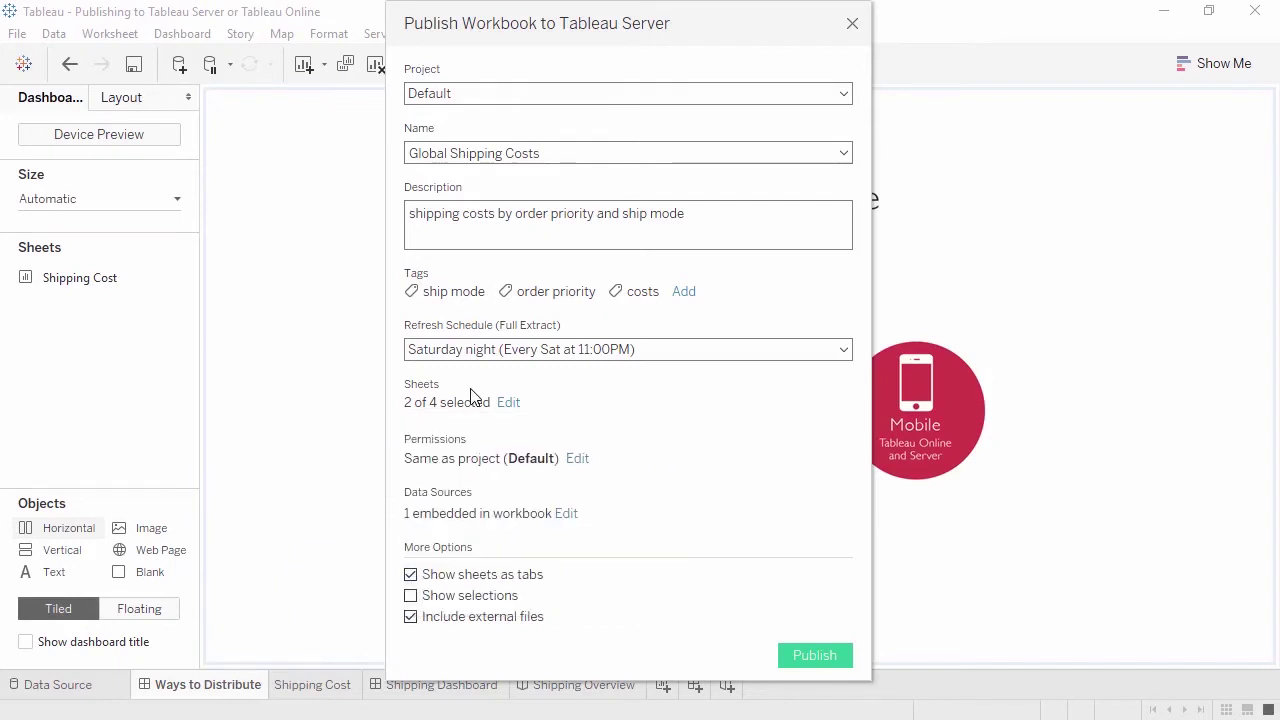
Step: Allow Web Edit and Download/Save As for the All Users group in the workbook's permissions
click(577, 460)
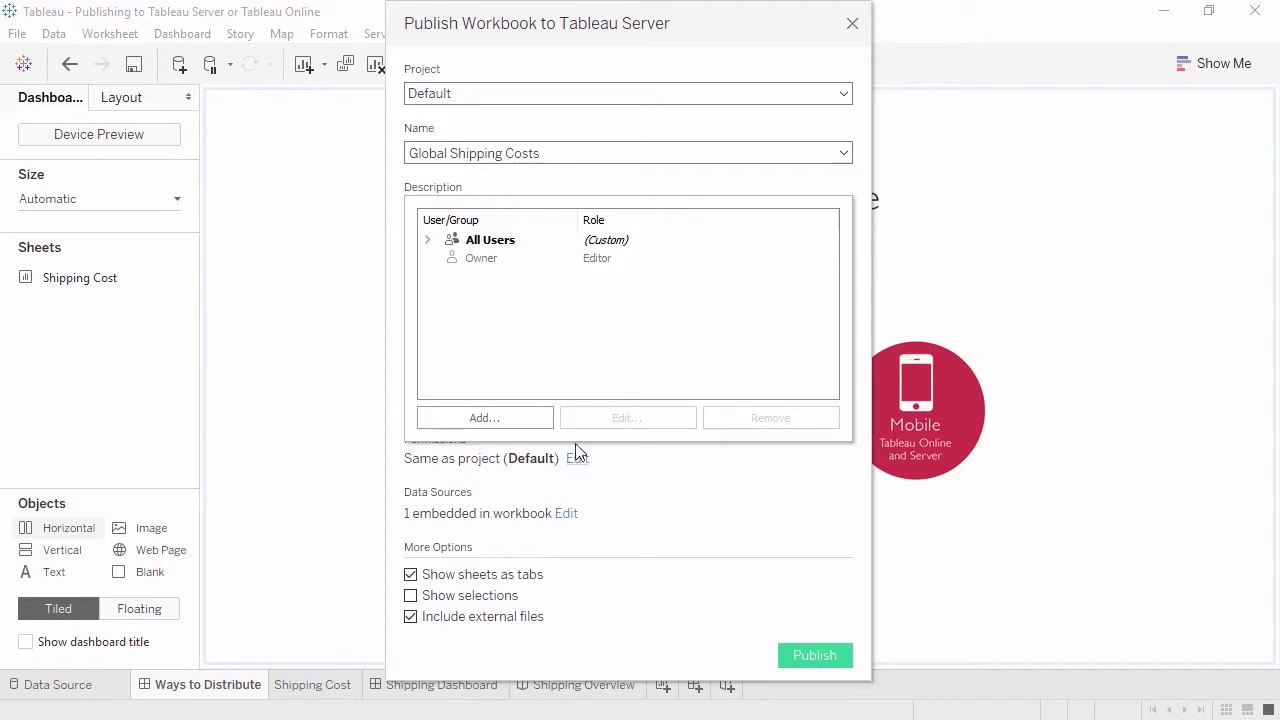
click(533, 250)
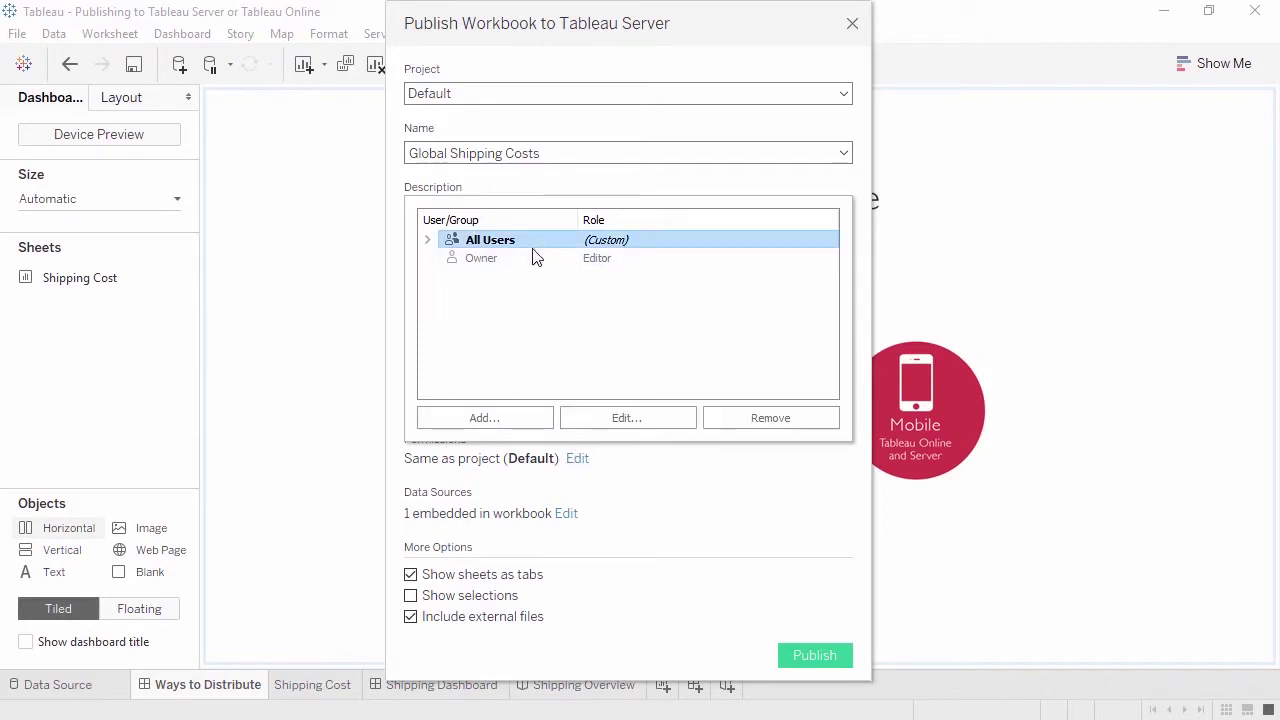
click(594, 420)
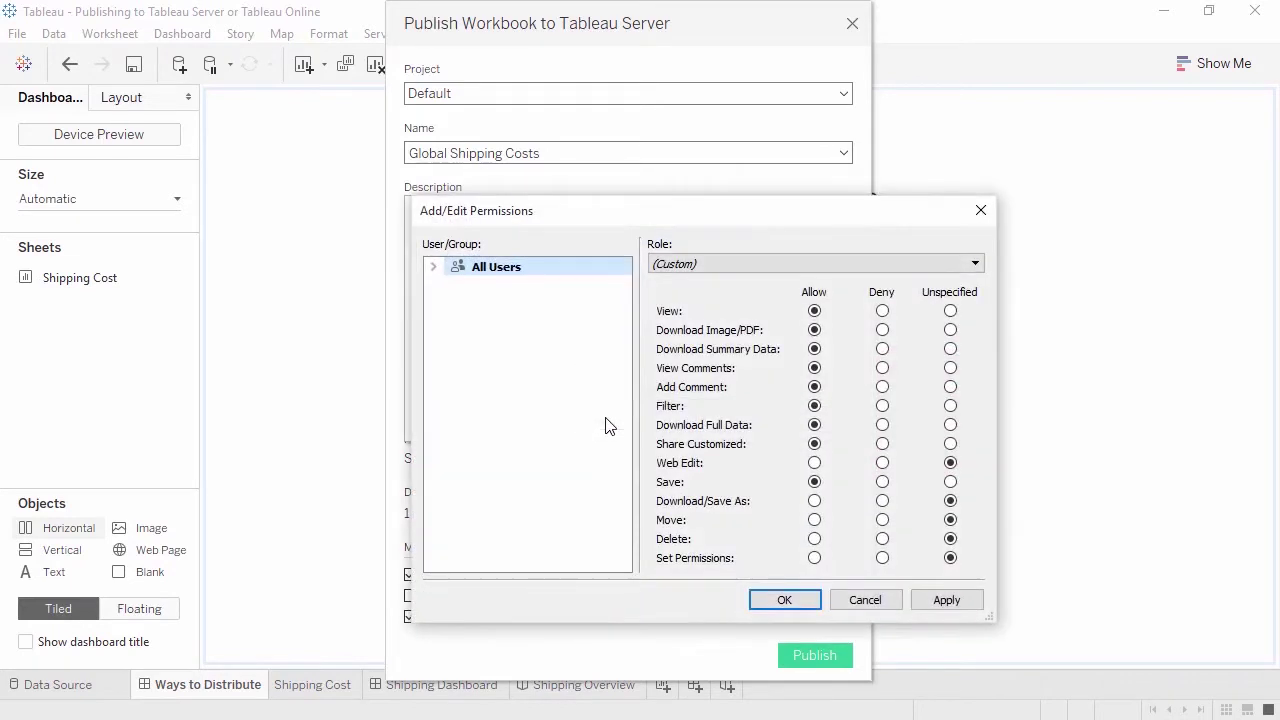
click(815, 465)
click(816, 500)
click(805, 603)
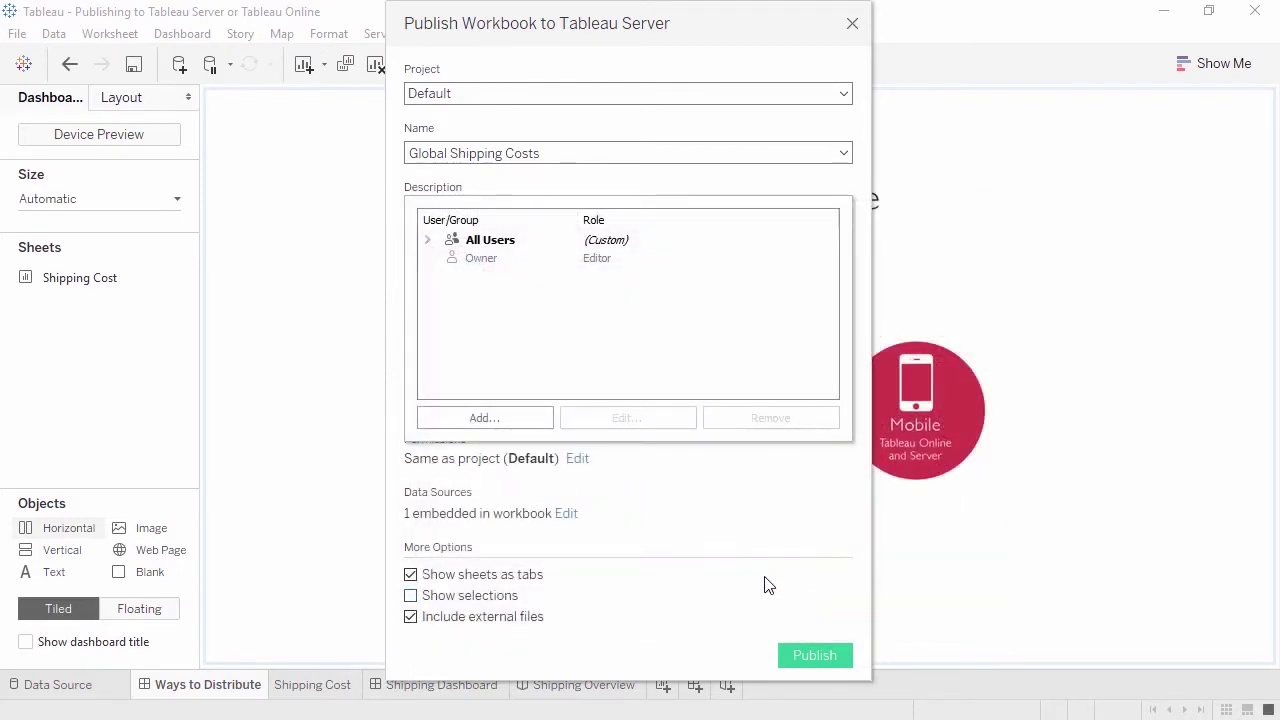
click(642, 524)
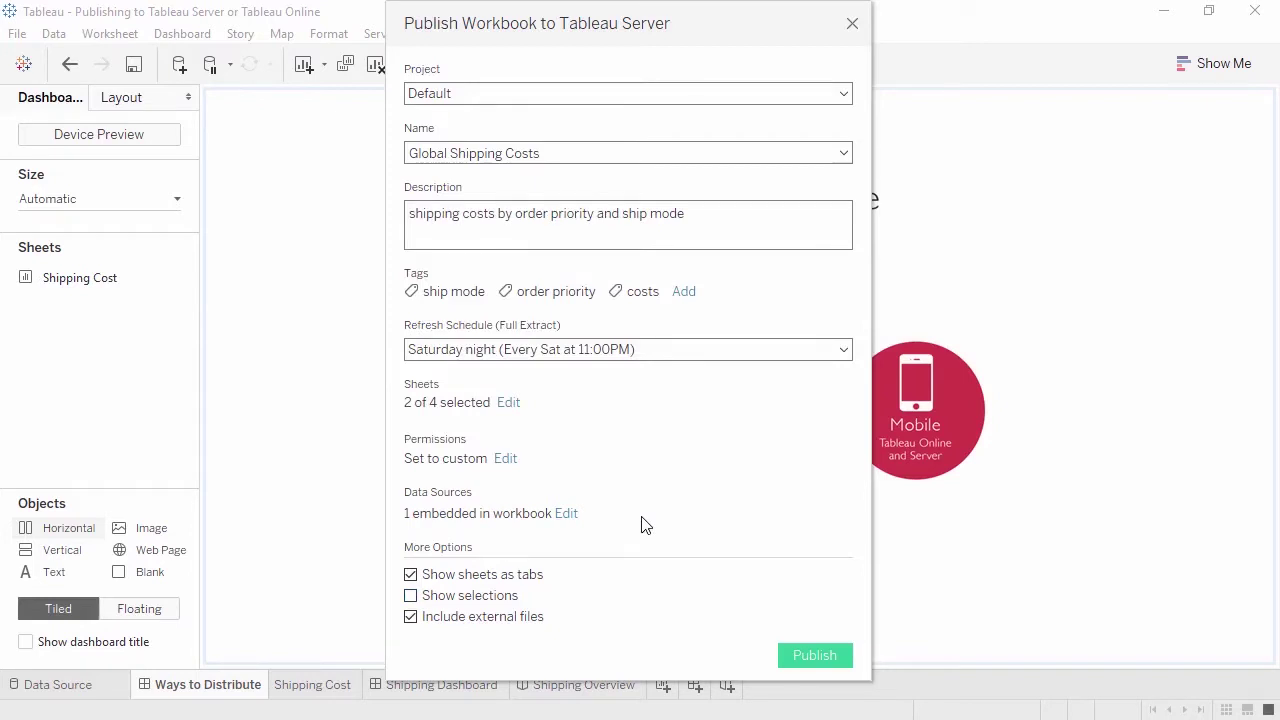
Step: Set the Global Superstore 2016 data source to be published separately with authentication None
click(567, 514)
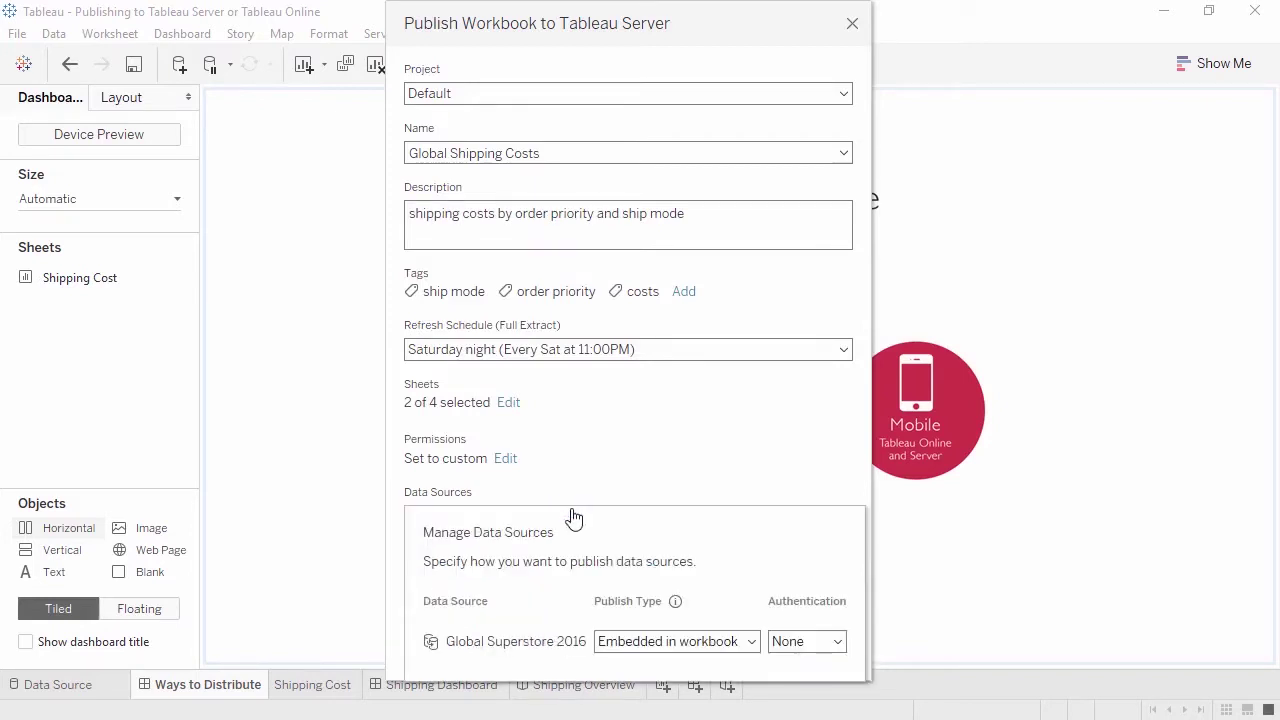
click(622, 641)
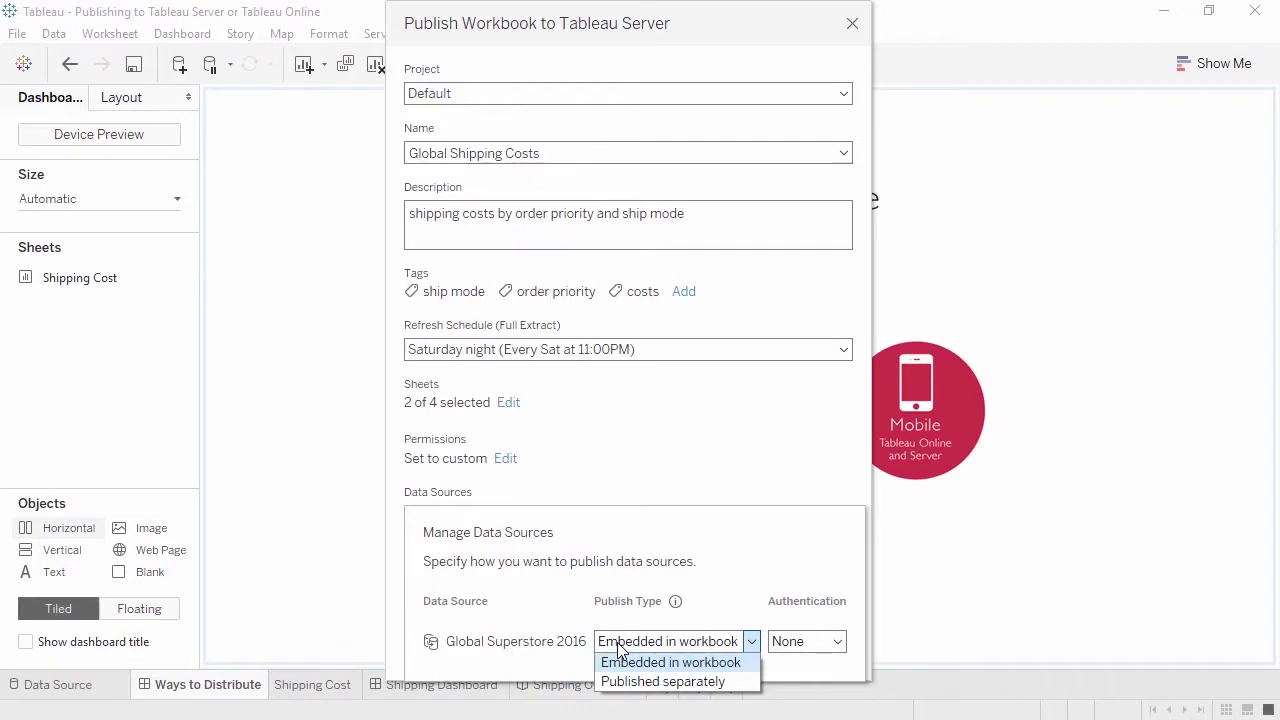
click(628, 682)
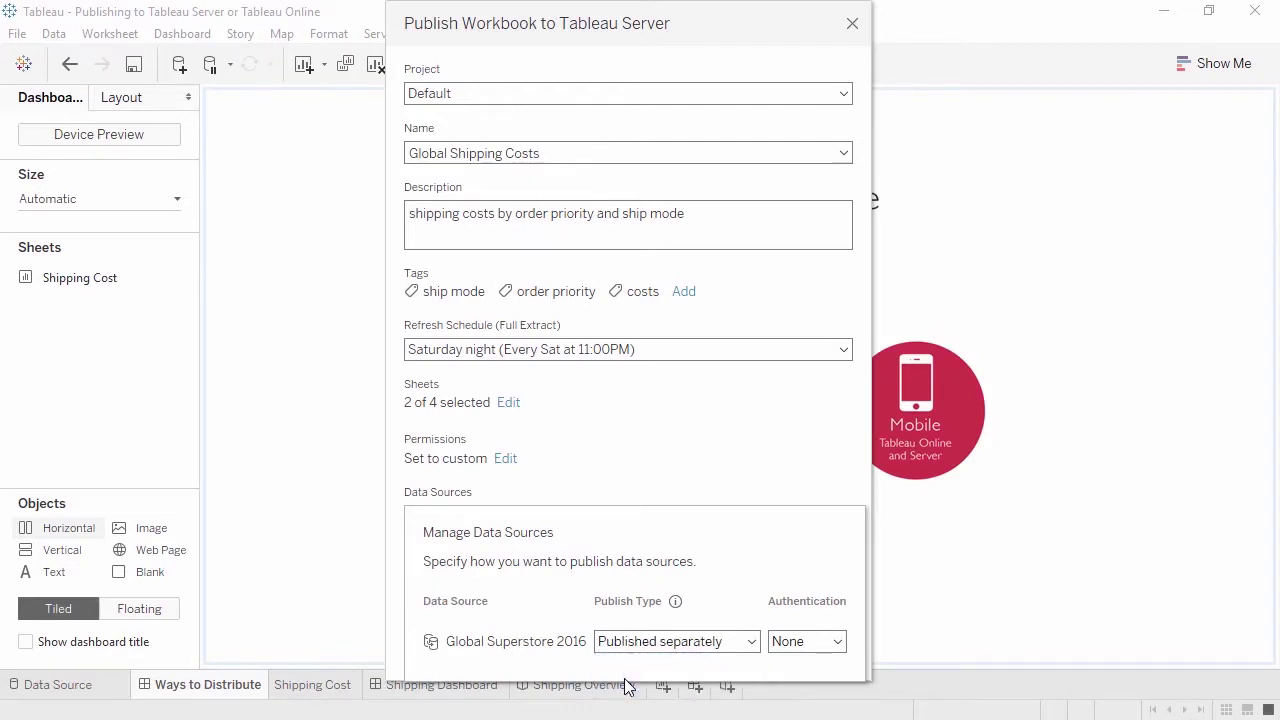
click(788, 648)
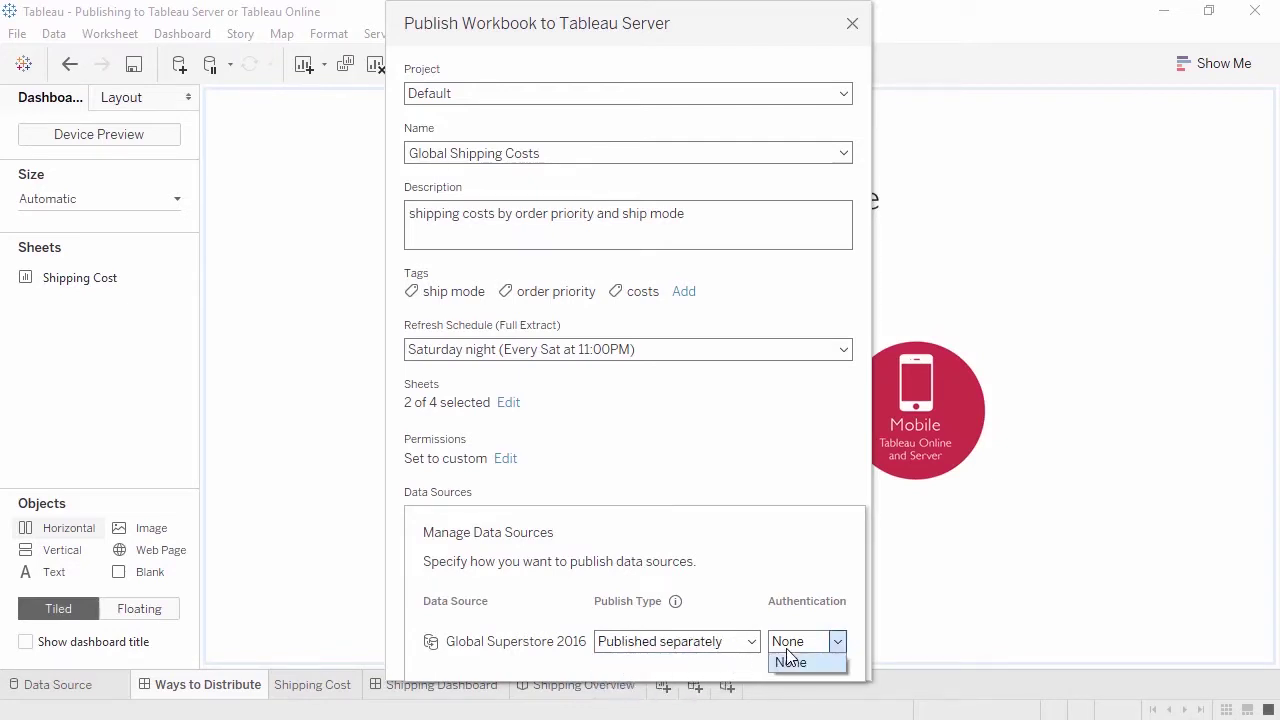
click(790, 660)
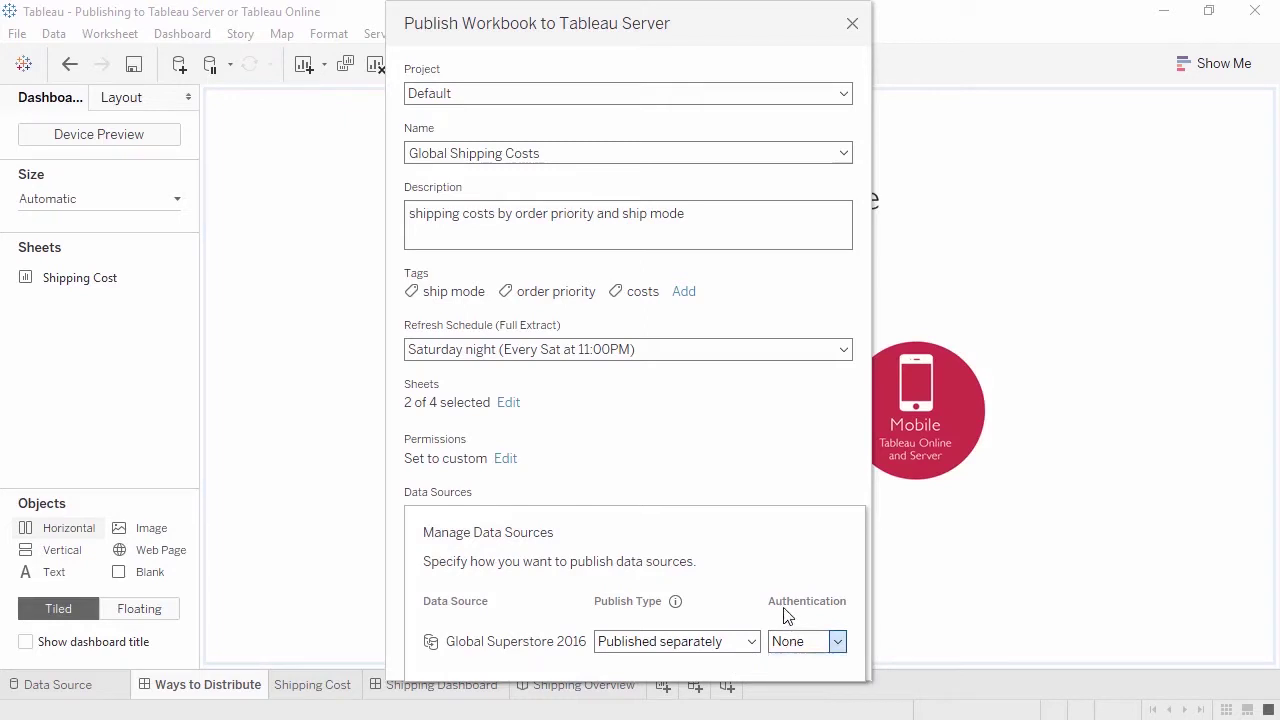
click(748, 488)
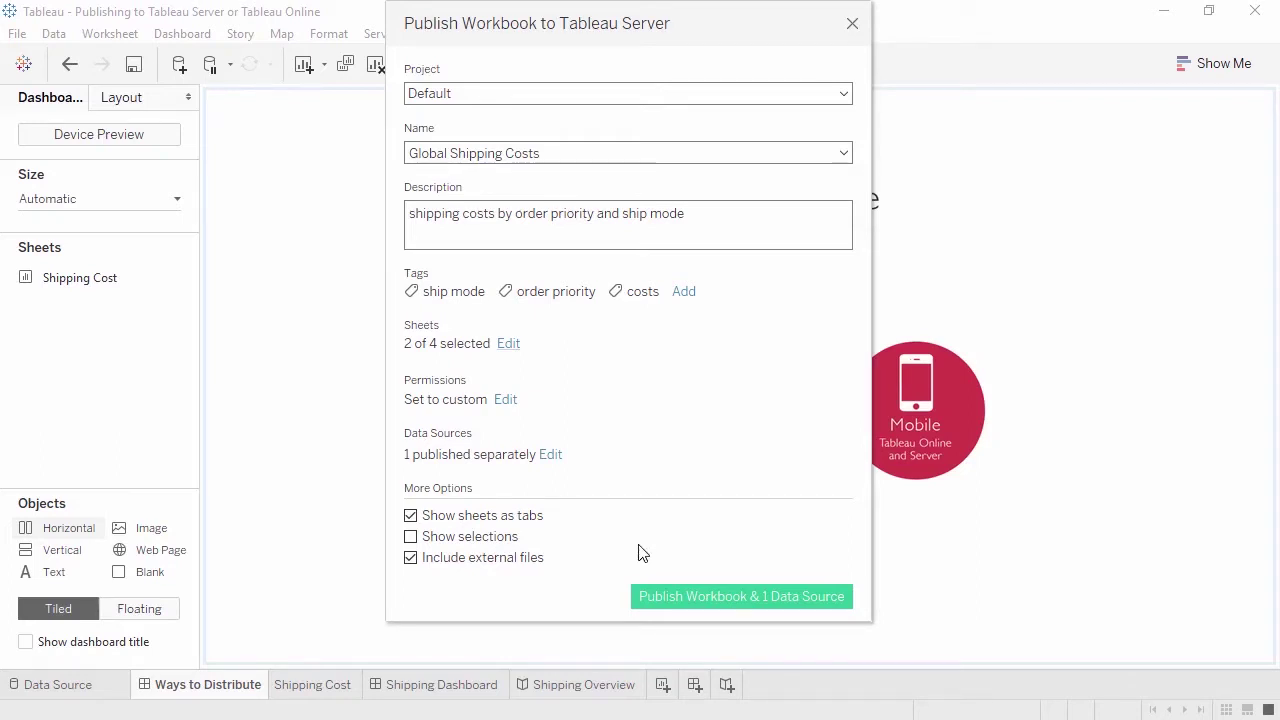
Step: Publish the workbook with its data source and open the published Shipping Dashboard view on the server
click(687, 598)
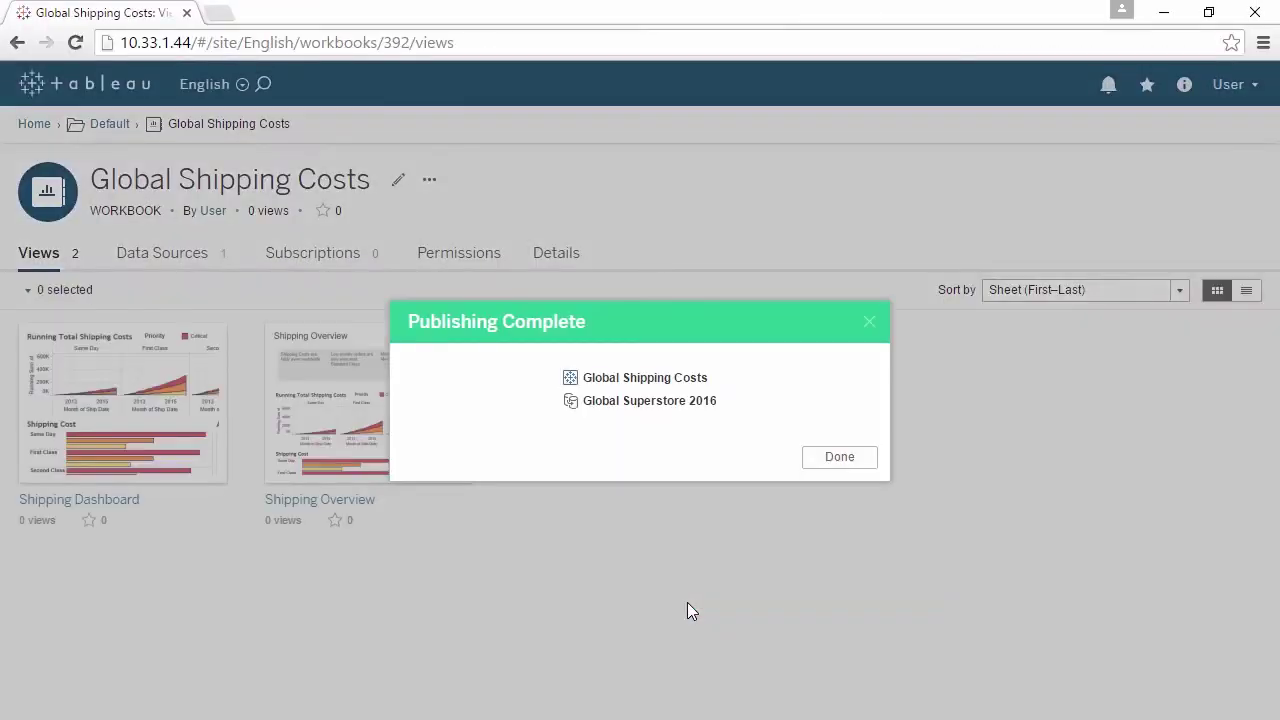
click(821, 463)
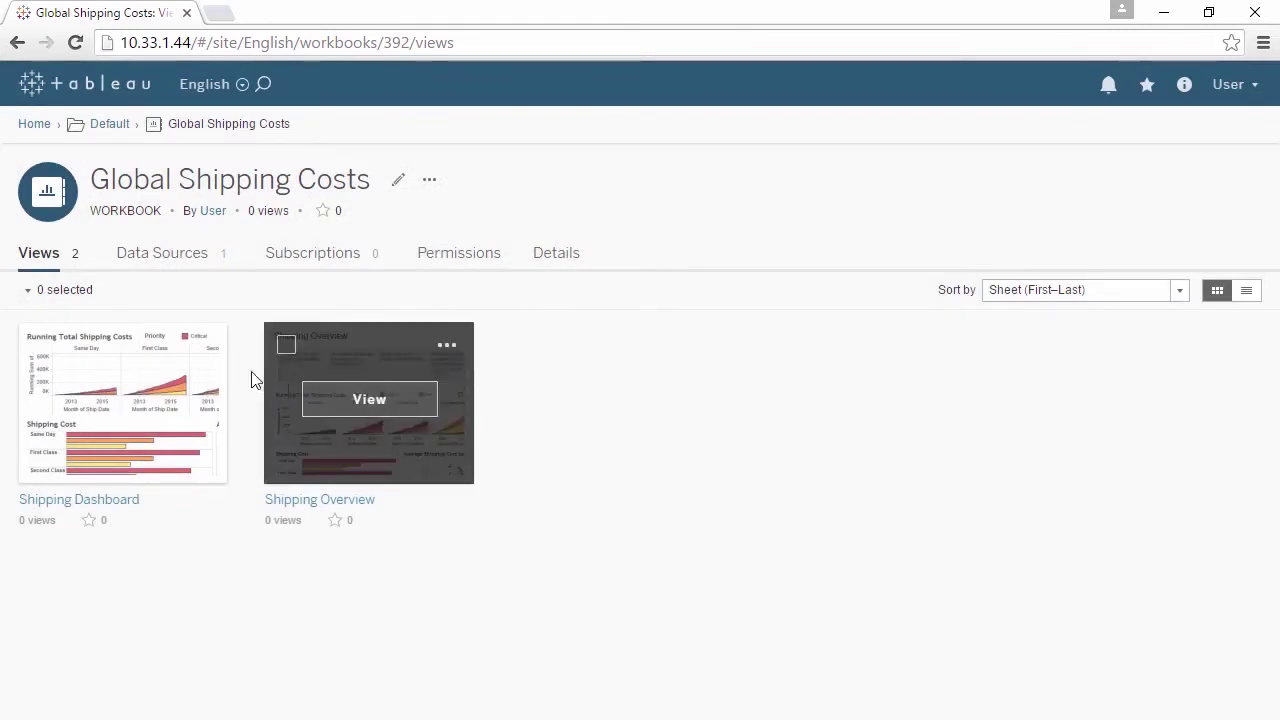
click(177, 380)
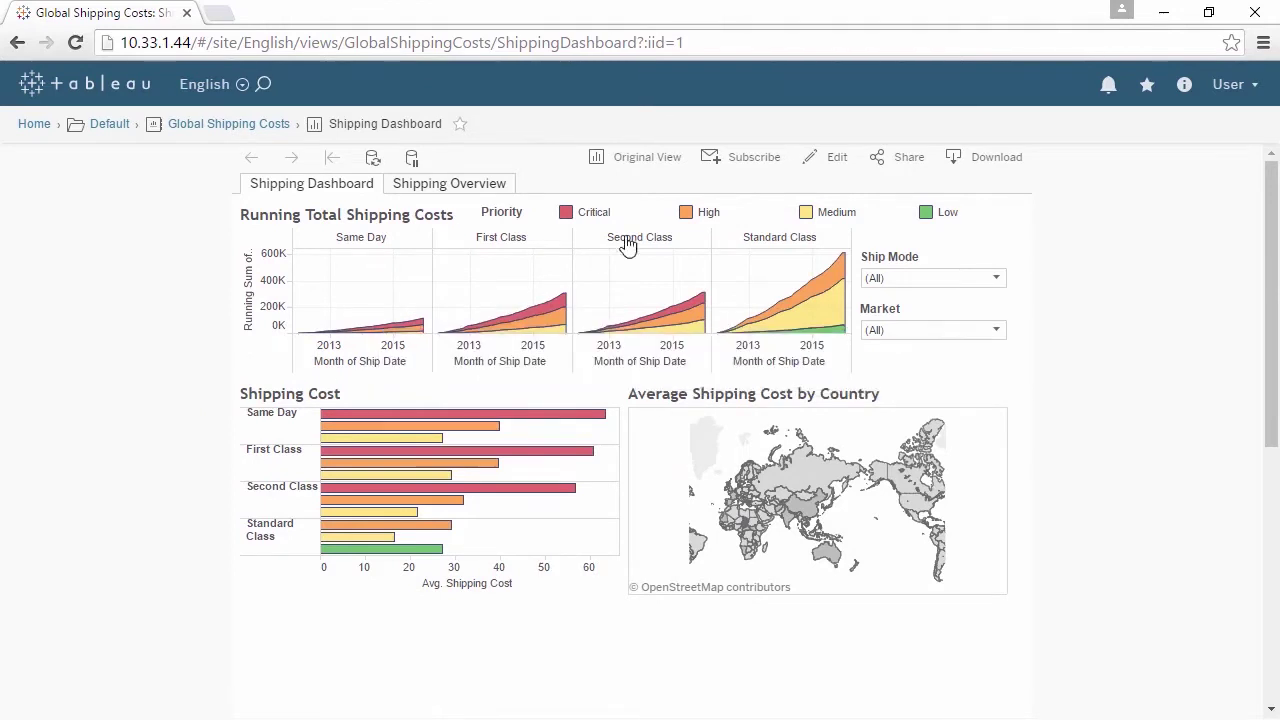
Step: Examine the share, download and subscribe options of the published Shipping Dashboard
click(893, 163)
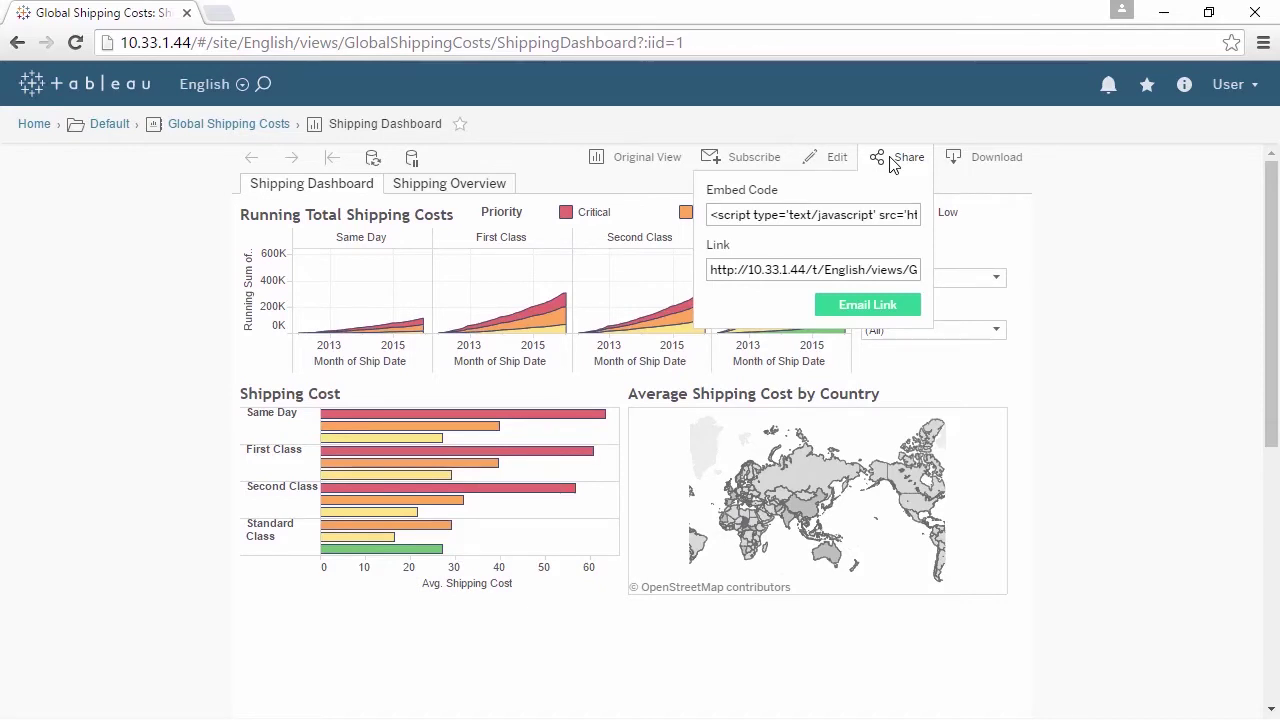
click(893, 163)
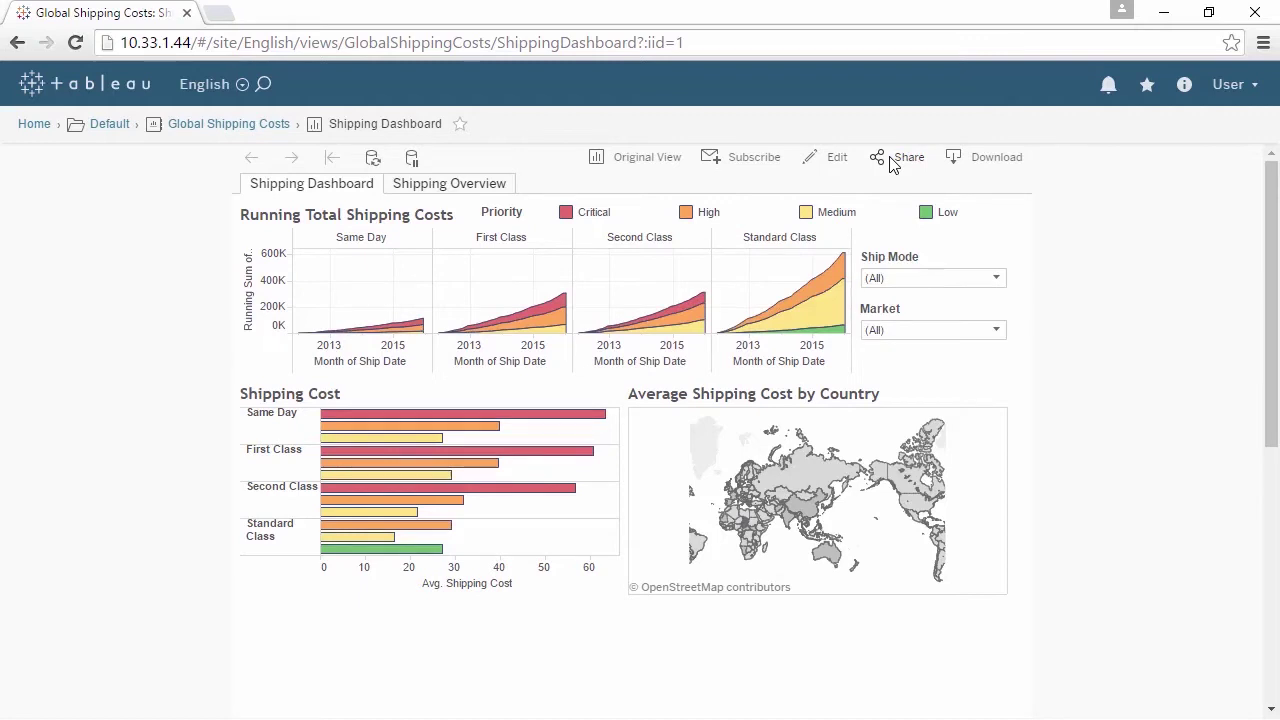
click(963, 164)
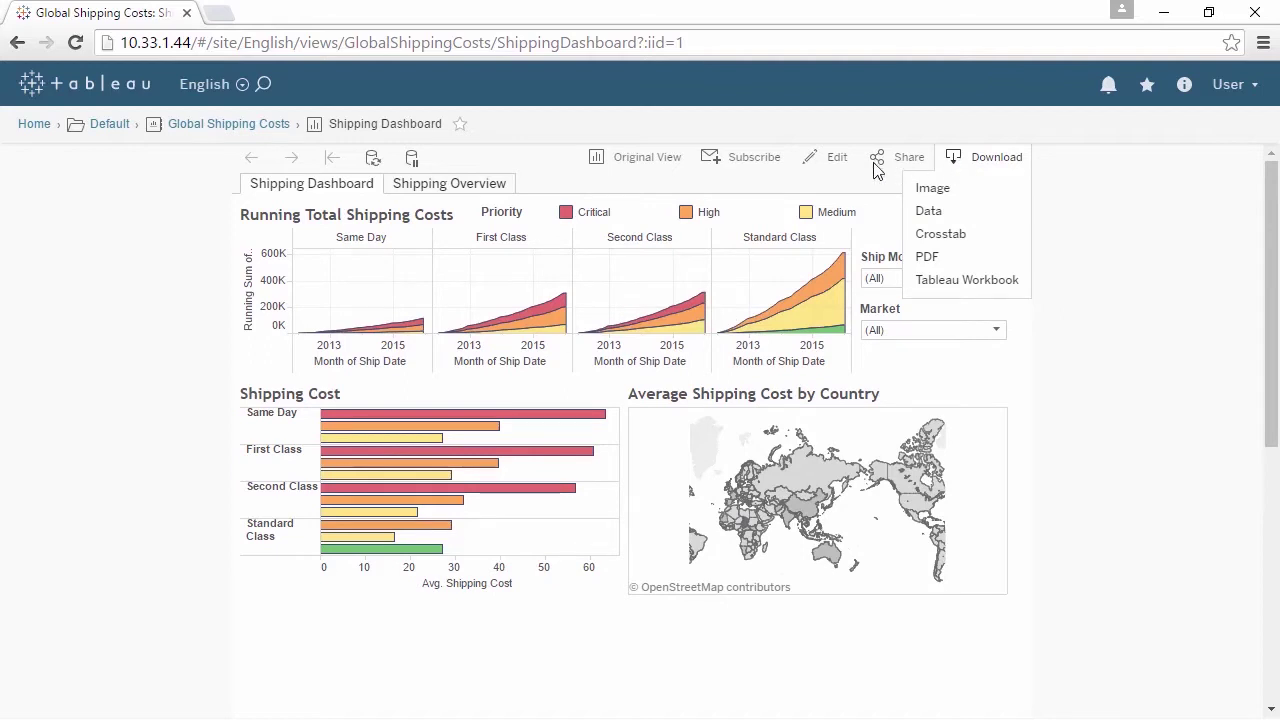
click(752, 160)
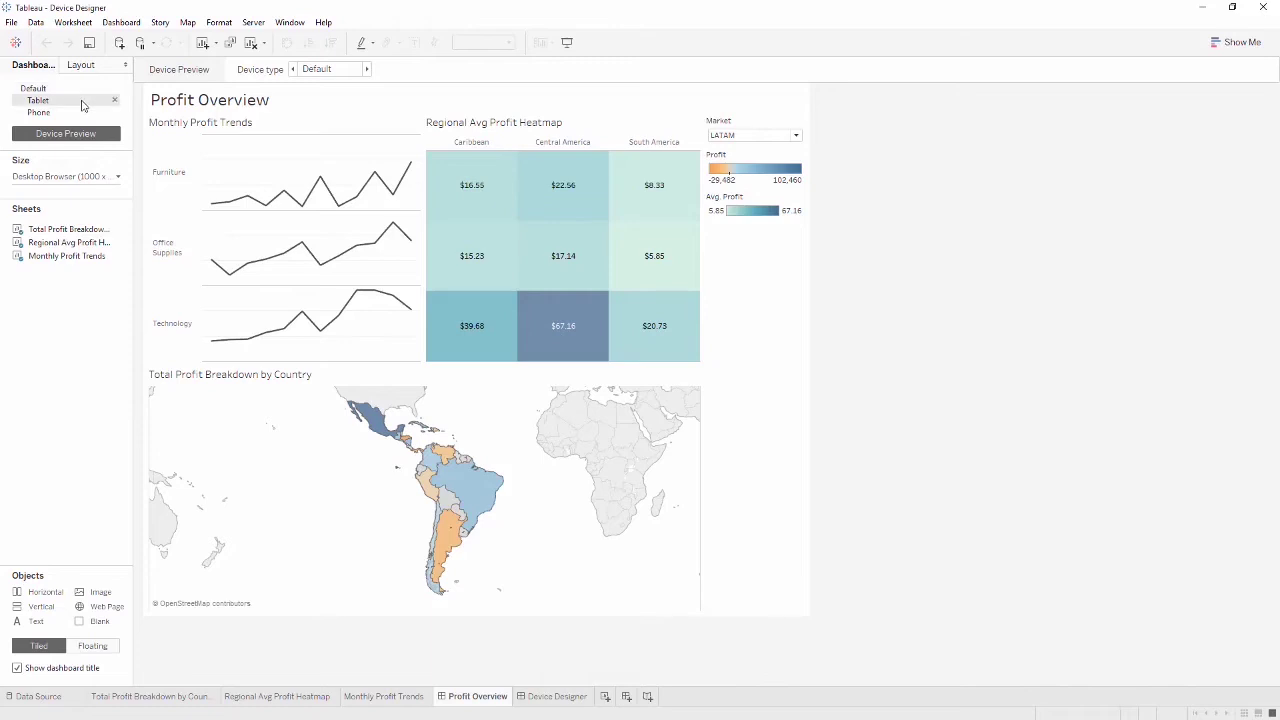
Step: Examine the tablet and phone layouts of the Profit Overview dashboard
click(82, 105)
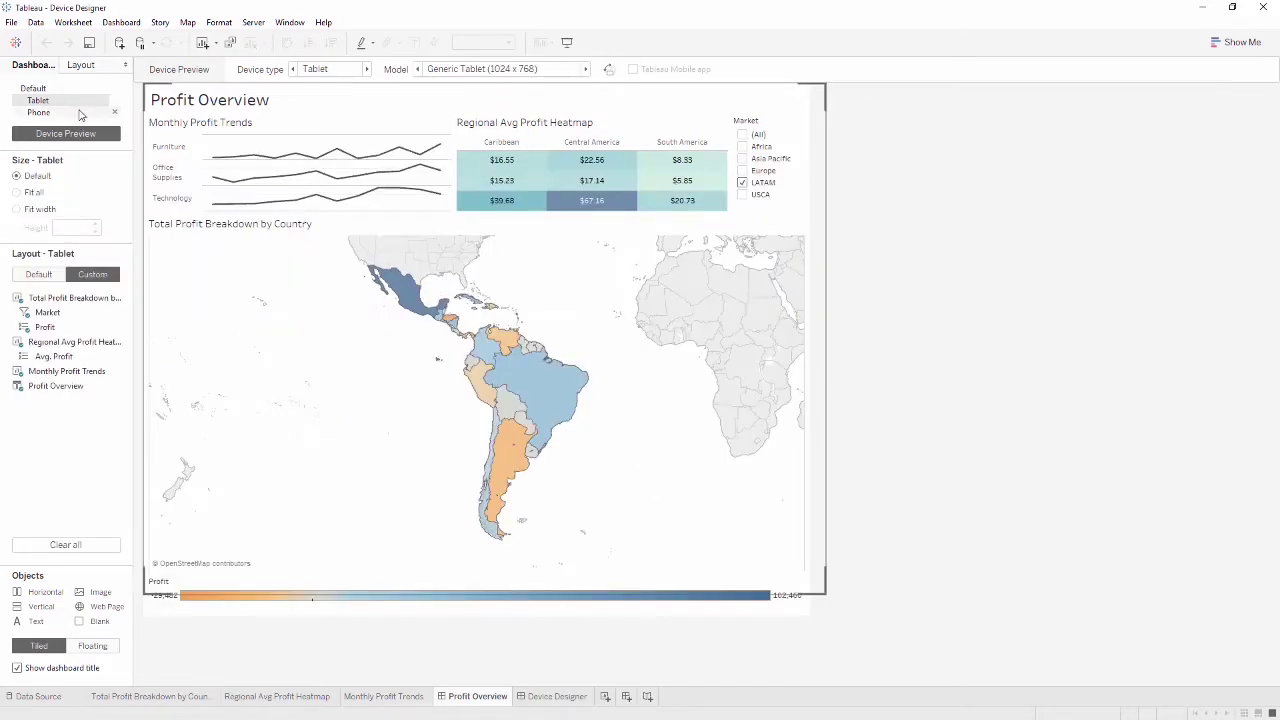
click(80, 114)
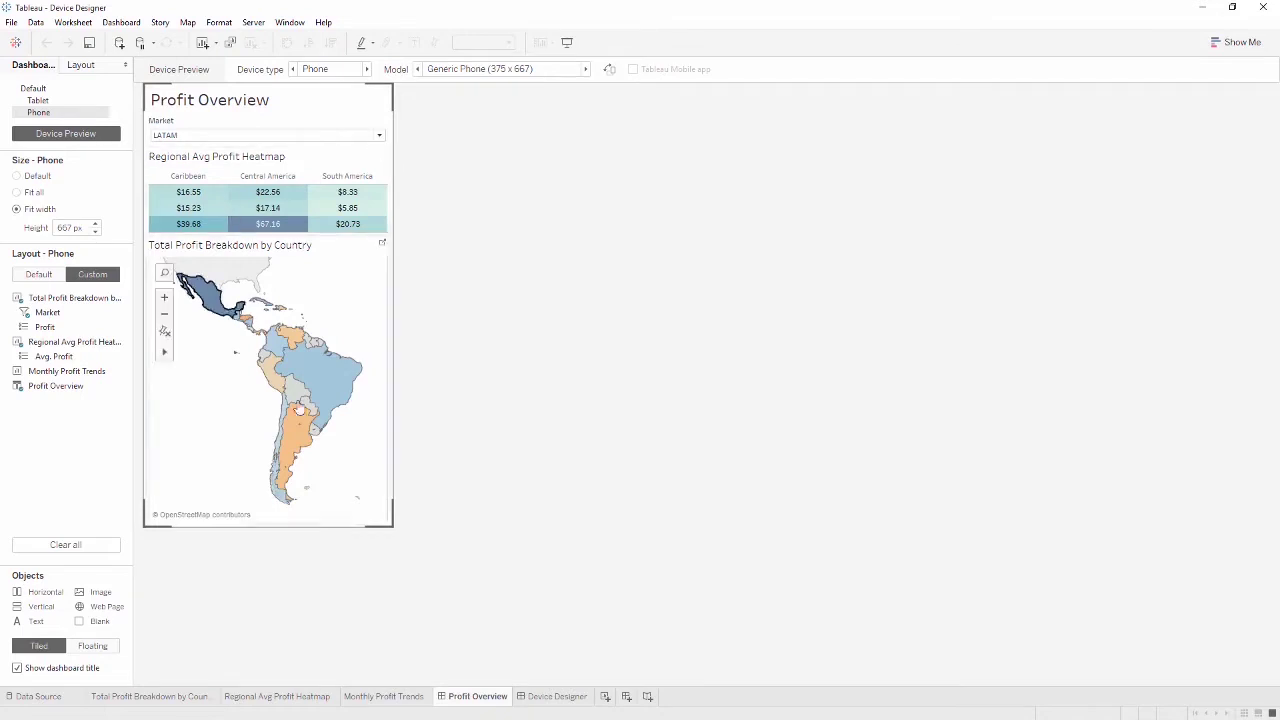
Step: Add the Total Profit Breakdown by Country sheet to the empty Device Designer dashboard
click(545, 696)
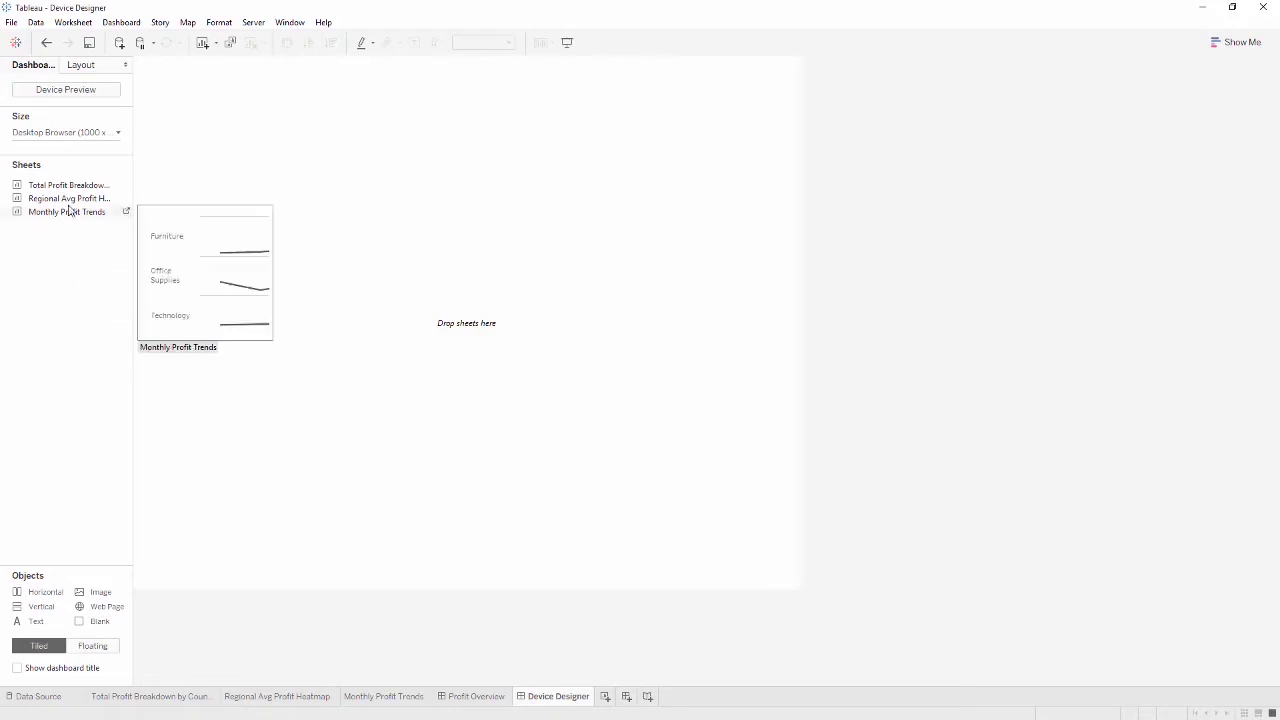
drag(98, 190, 195, 208)
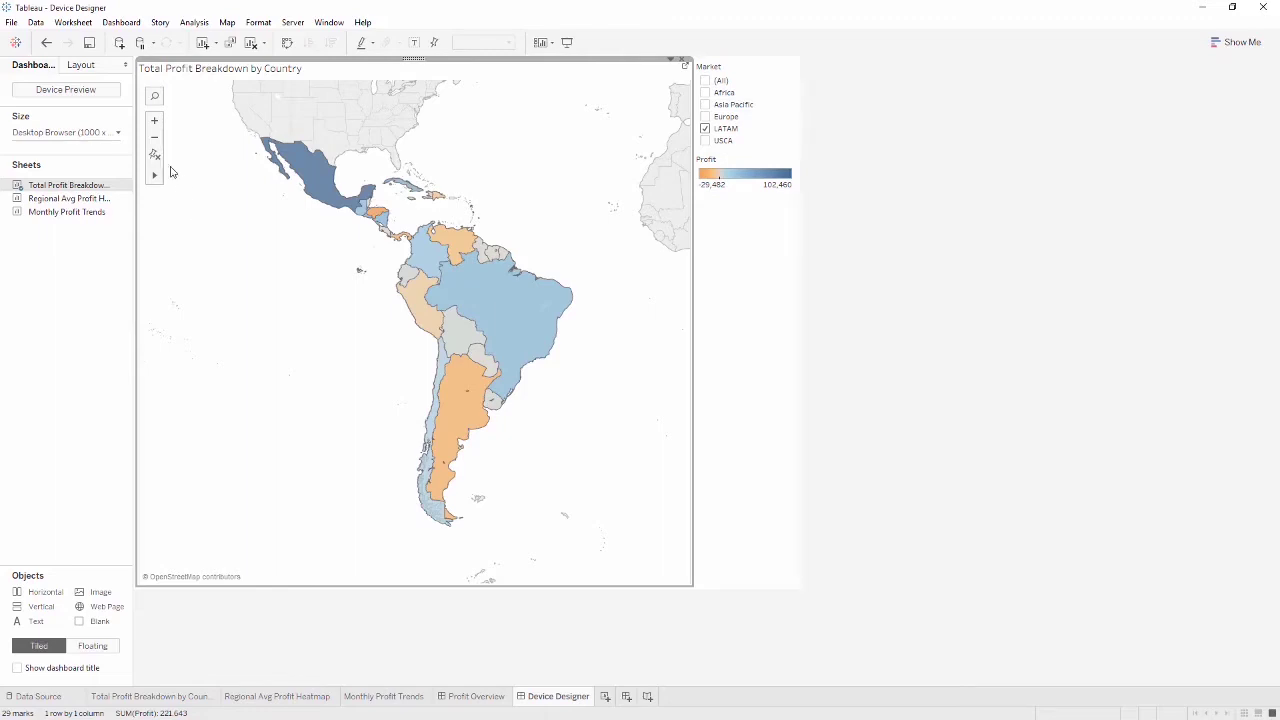
Step: Preview the Device Designer dashboard on the phone, default, desktop and tablet device types, finishing on Tablet
click(93, 97)
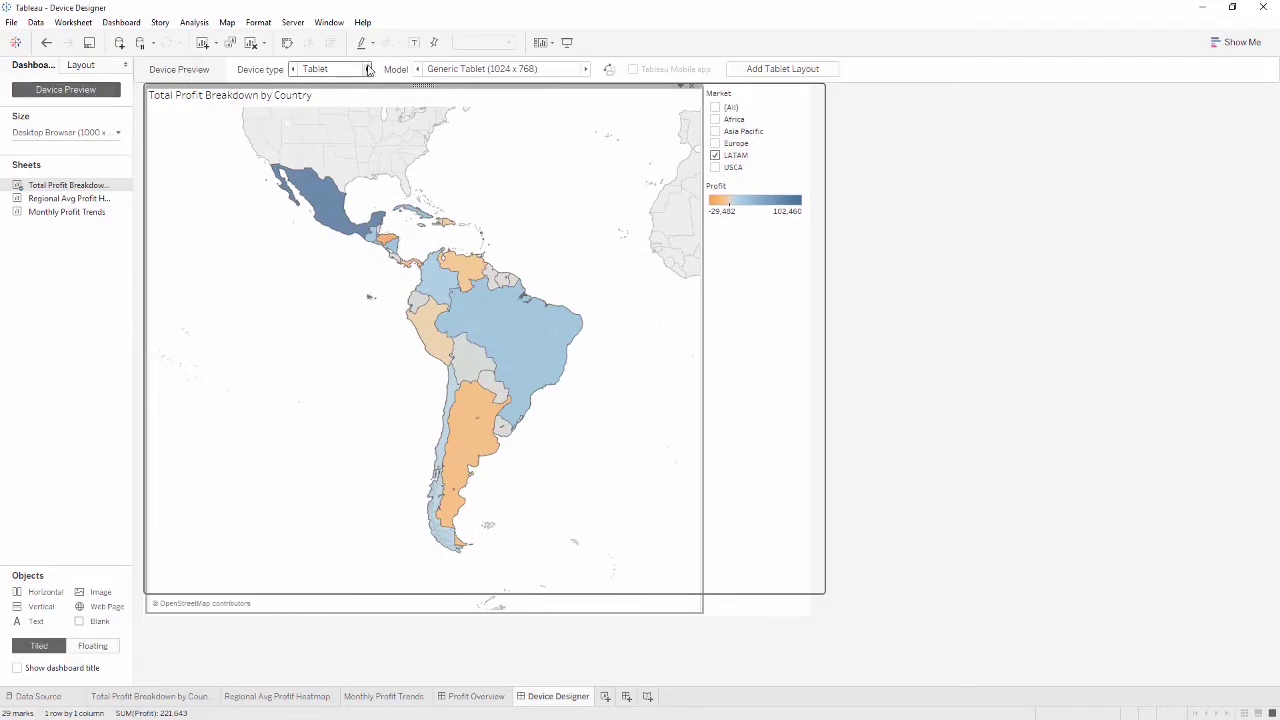
click(368, 69)
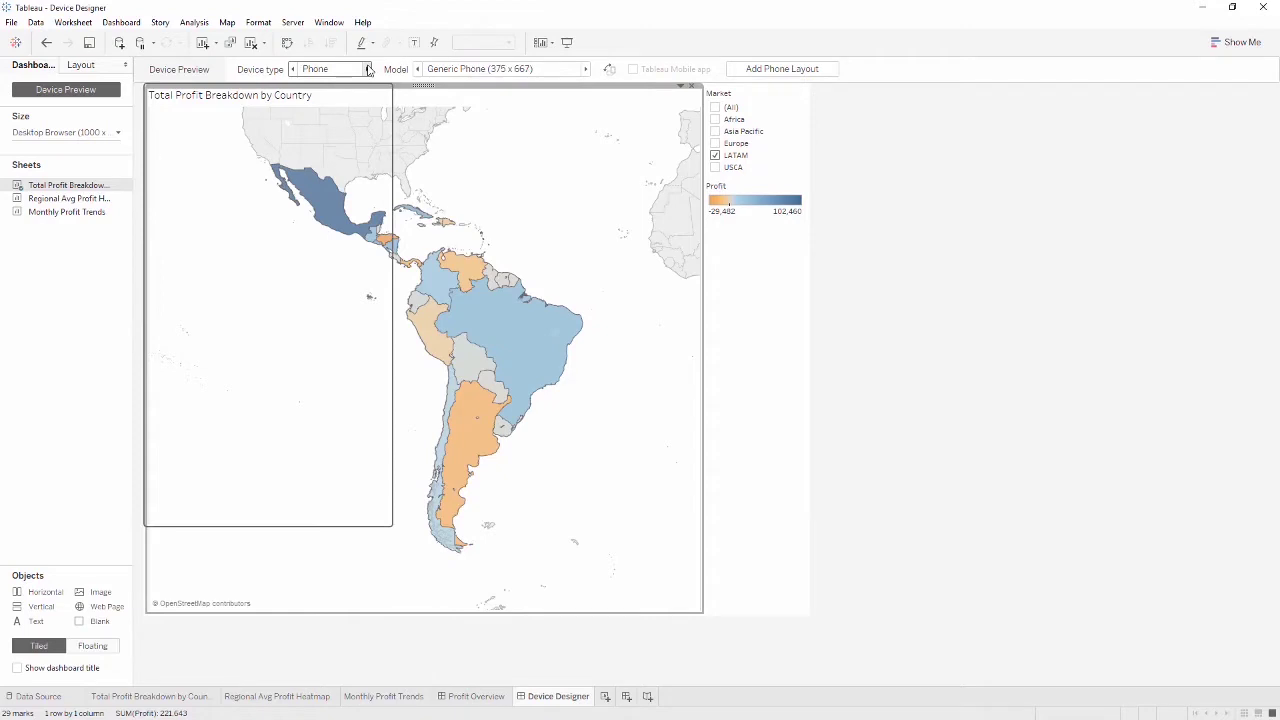
click(368, 69)
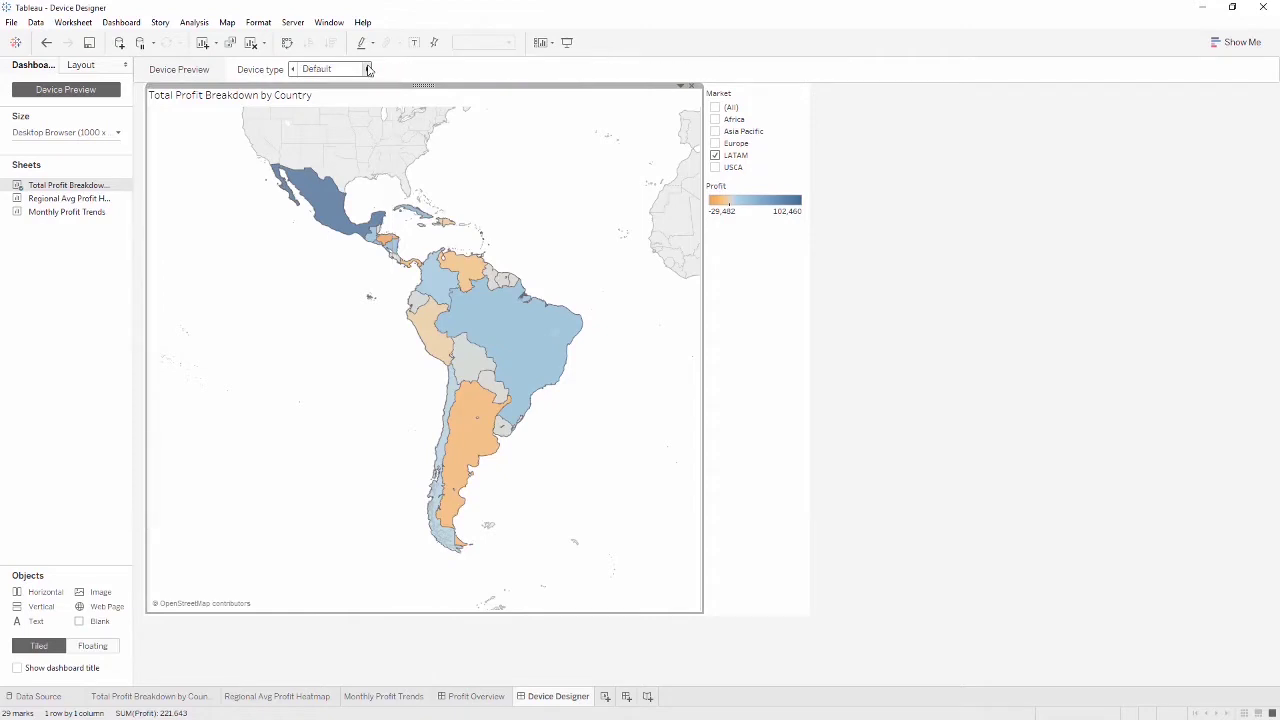
click(368, 69)
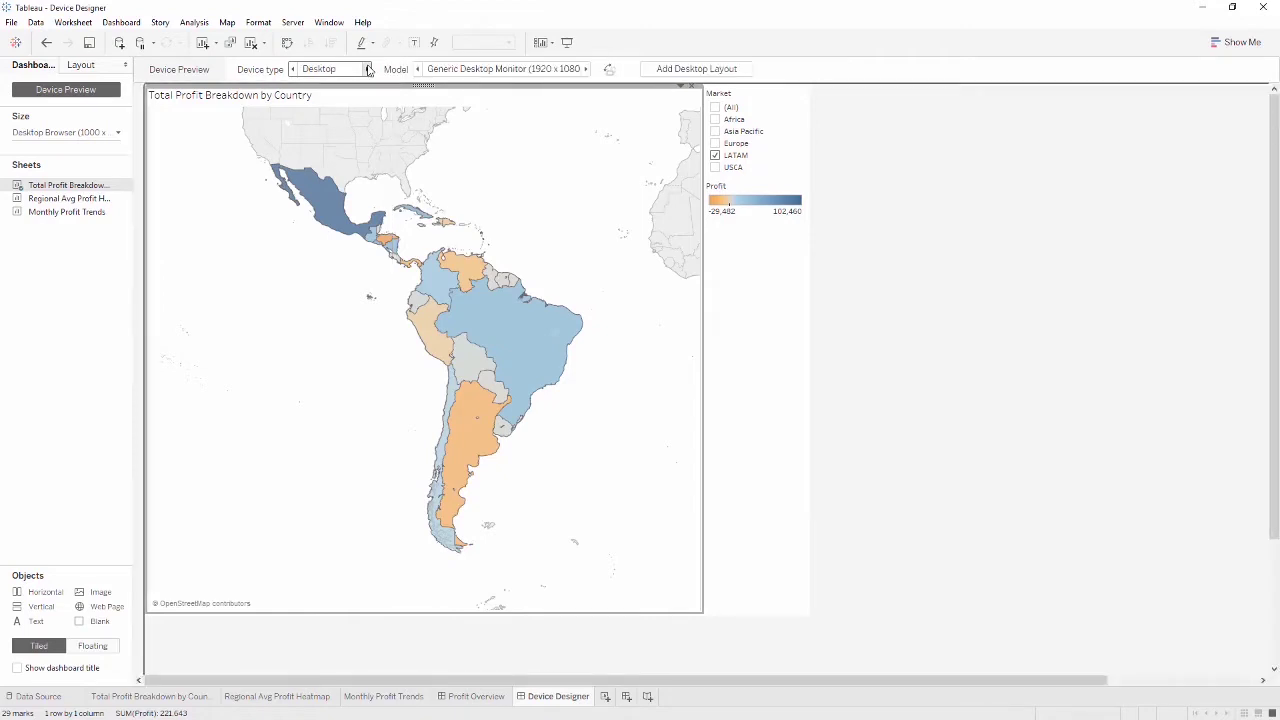
click(368, 69)
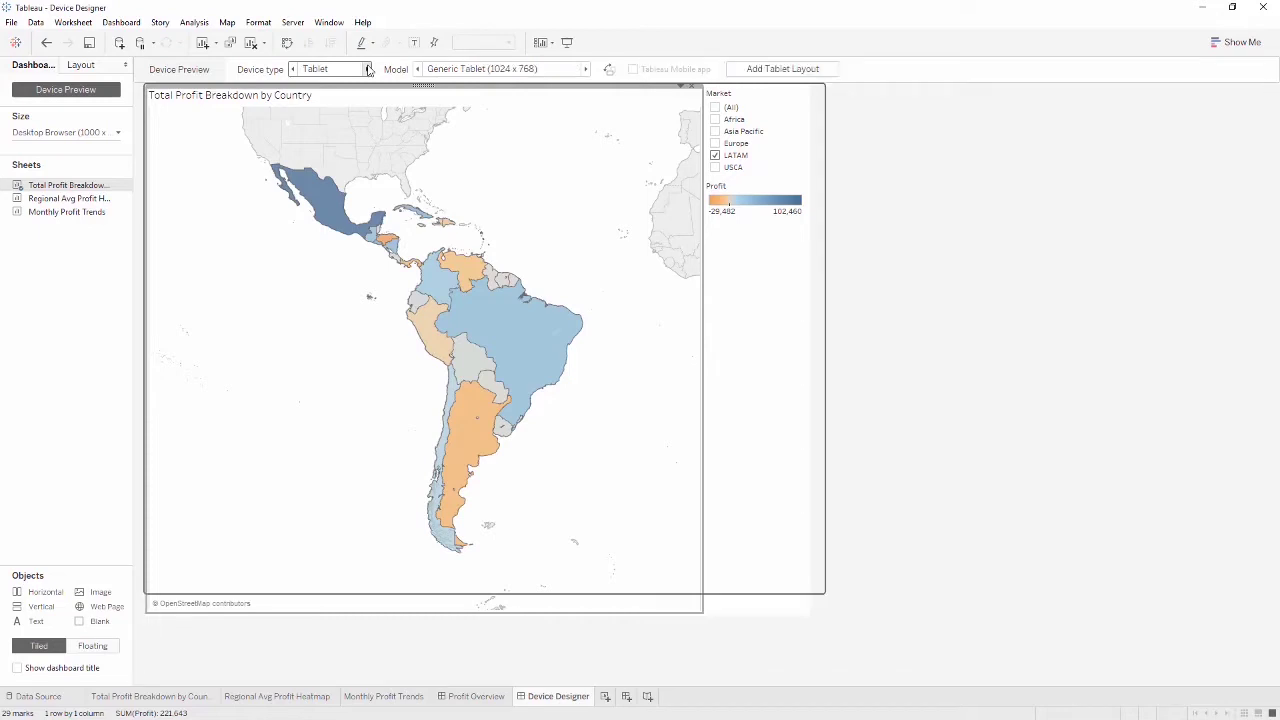
Step: Set the preview model to iPad (1024 x 768) and check the portrait orientation before returning to landscape
click(555, 69)
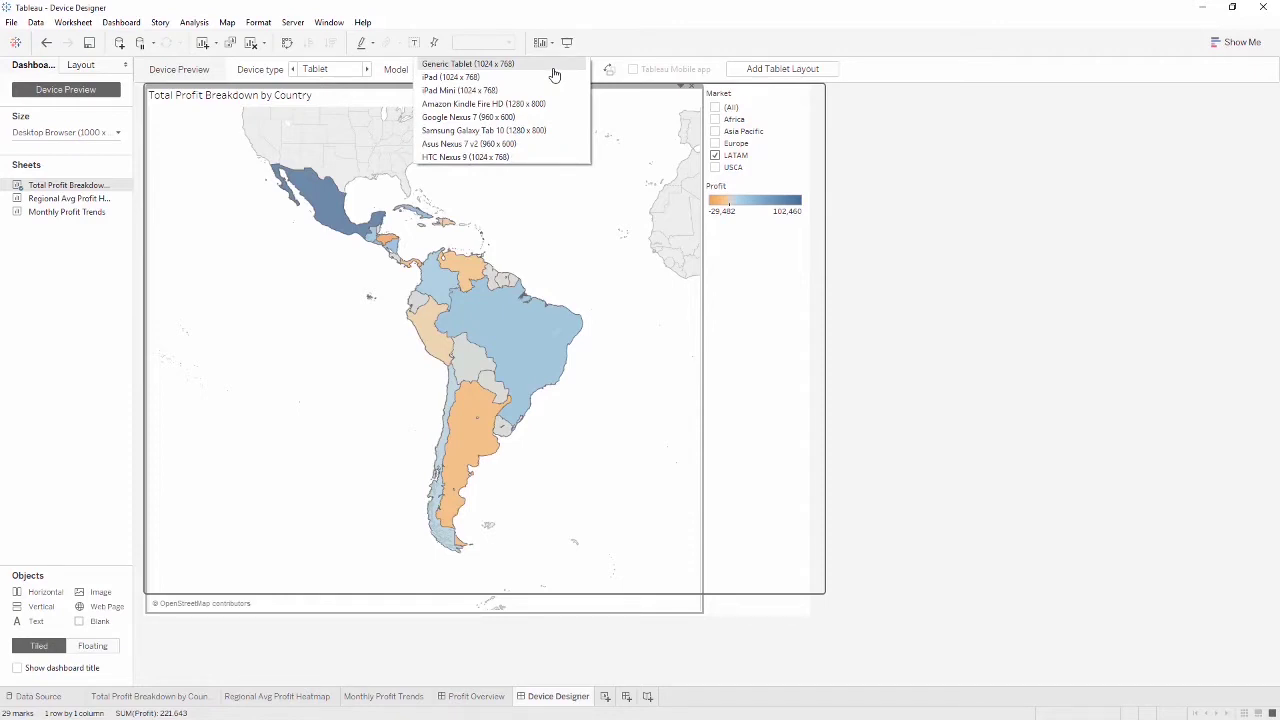
click(549, 79)
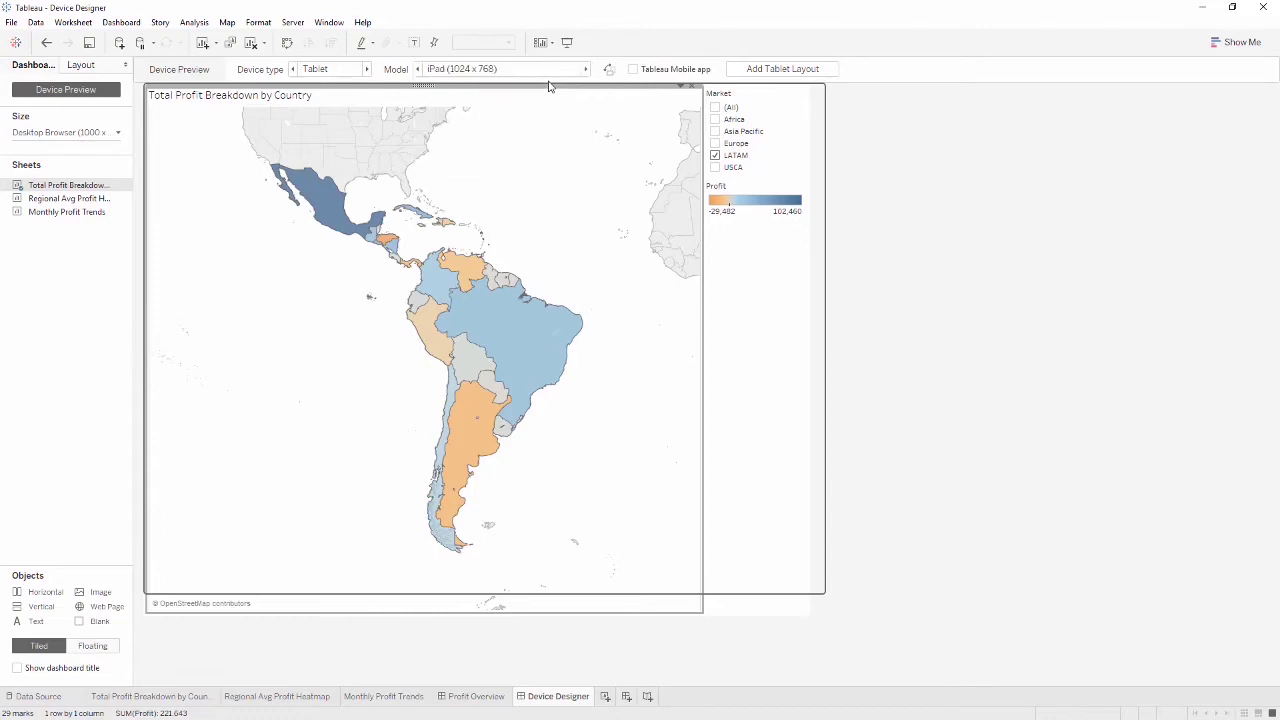
click(609, 70)
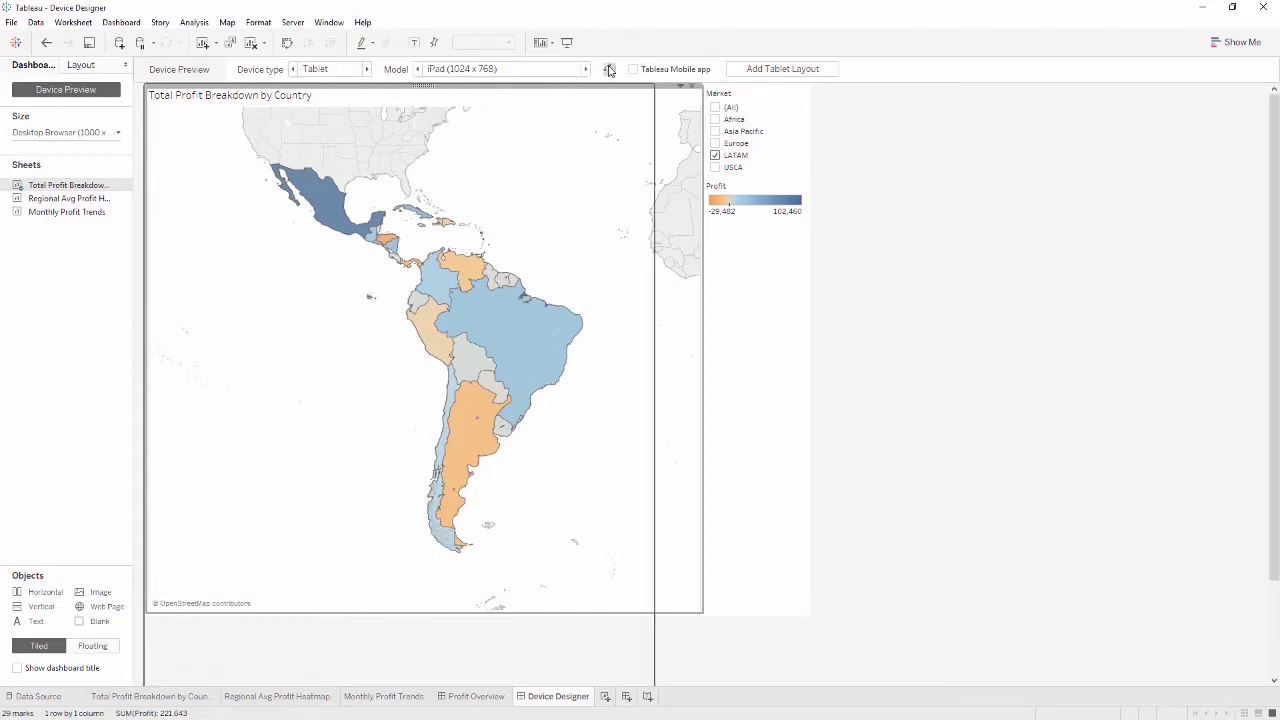
click(609, 70)
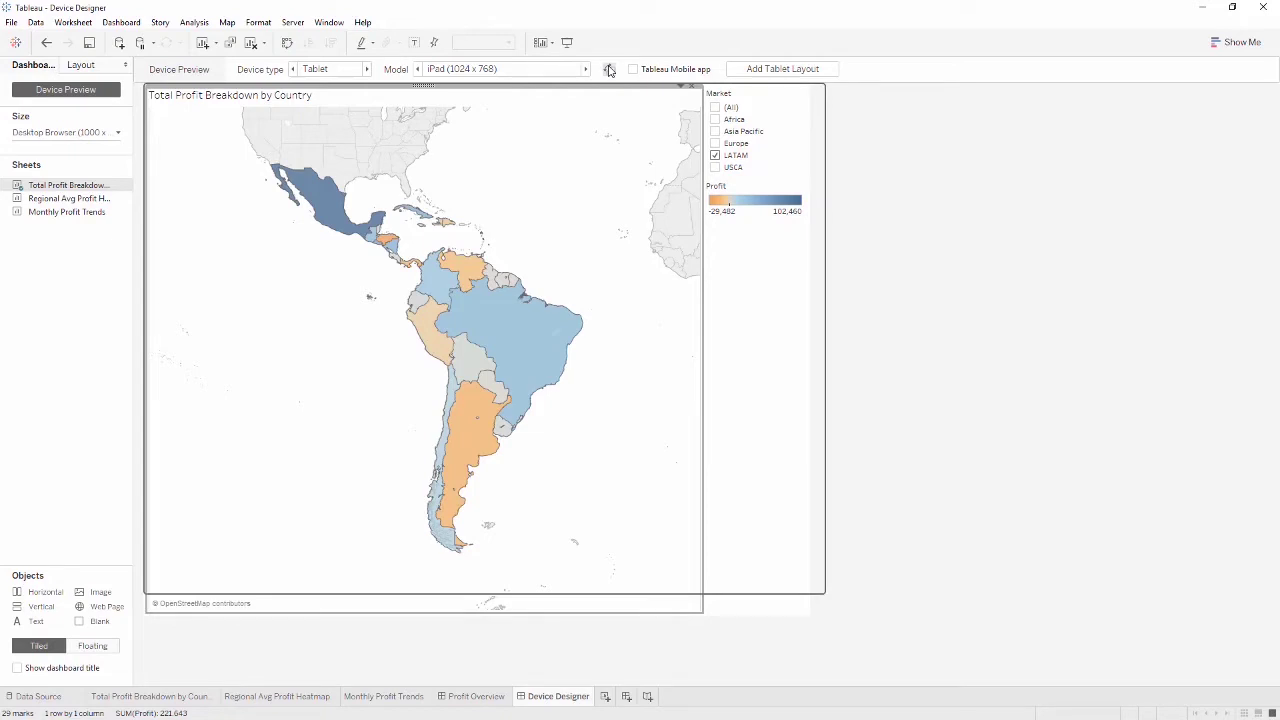
Step: Add a tablet layout, compare the Fit all and Fit width sizes, and keep Fit all
click(740, 69)
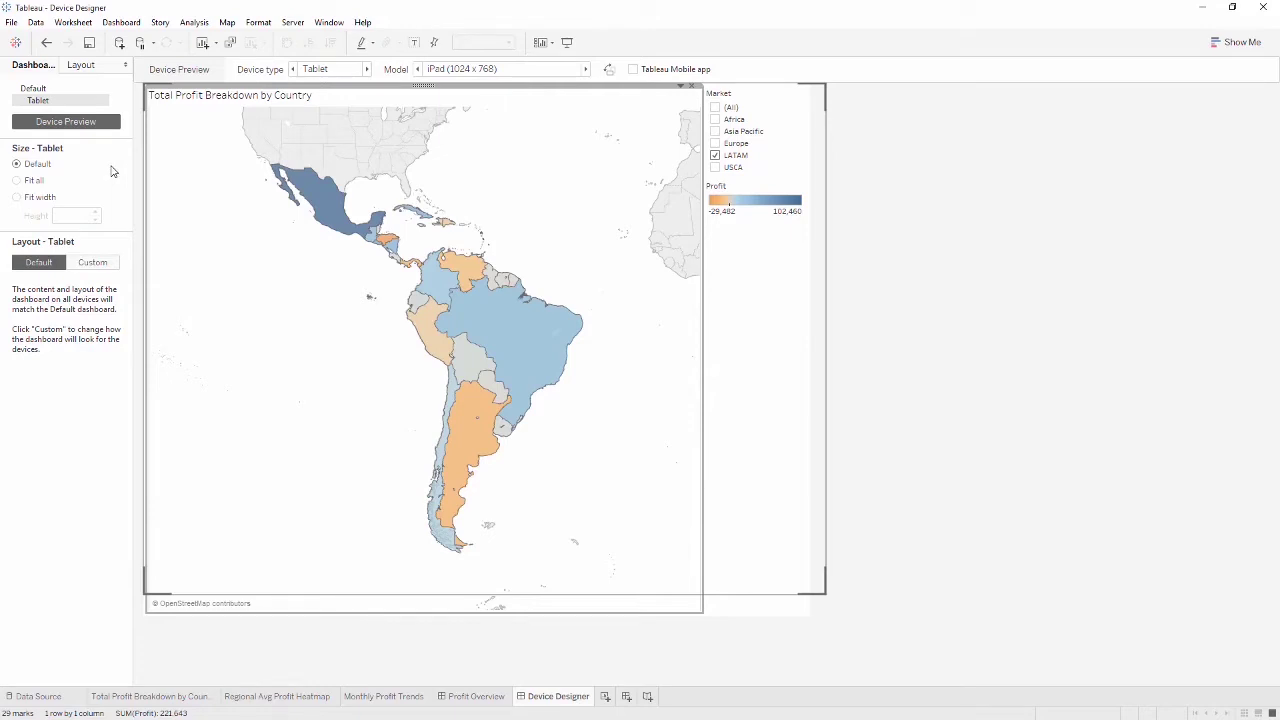
click(17, 180)
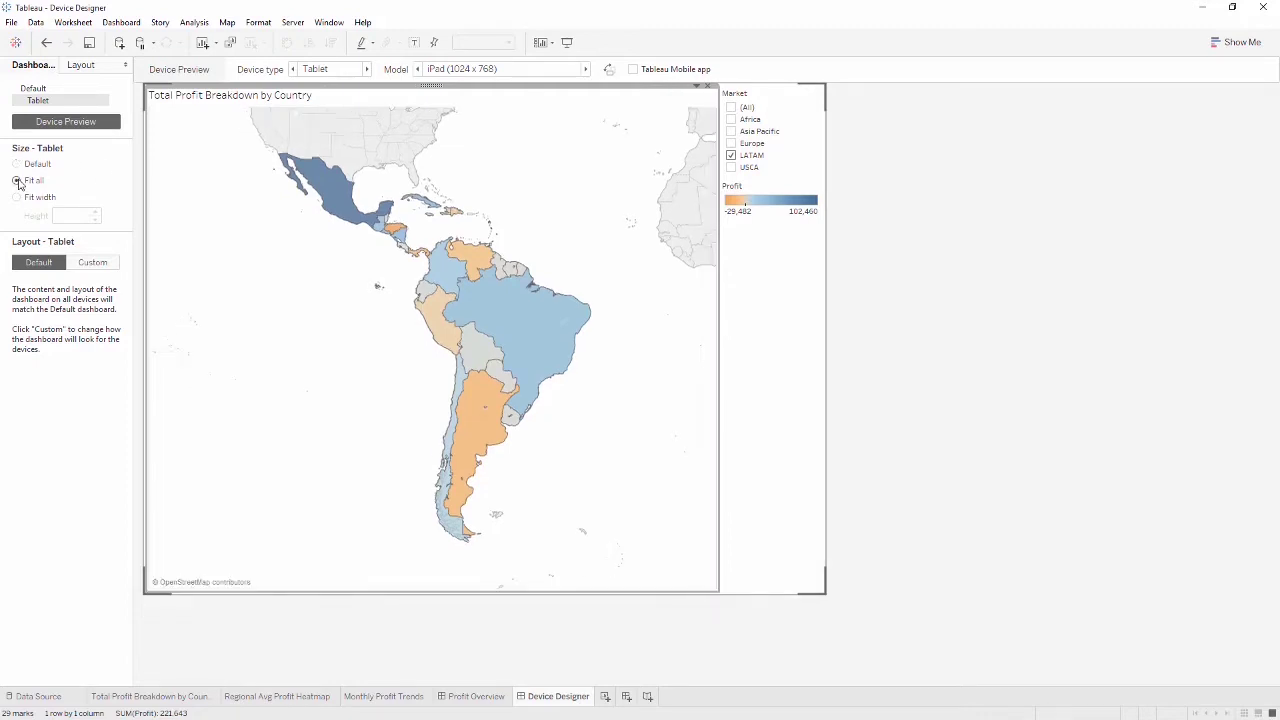
click(17, 198)
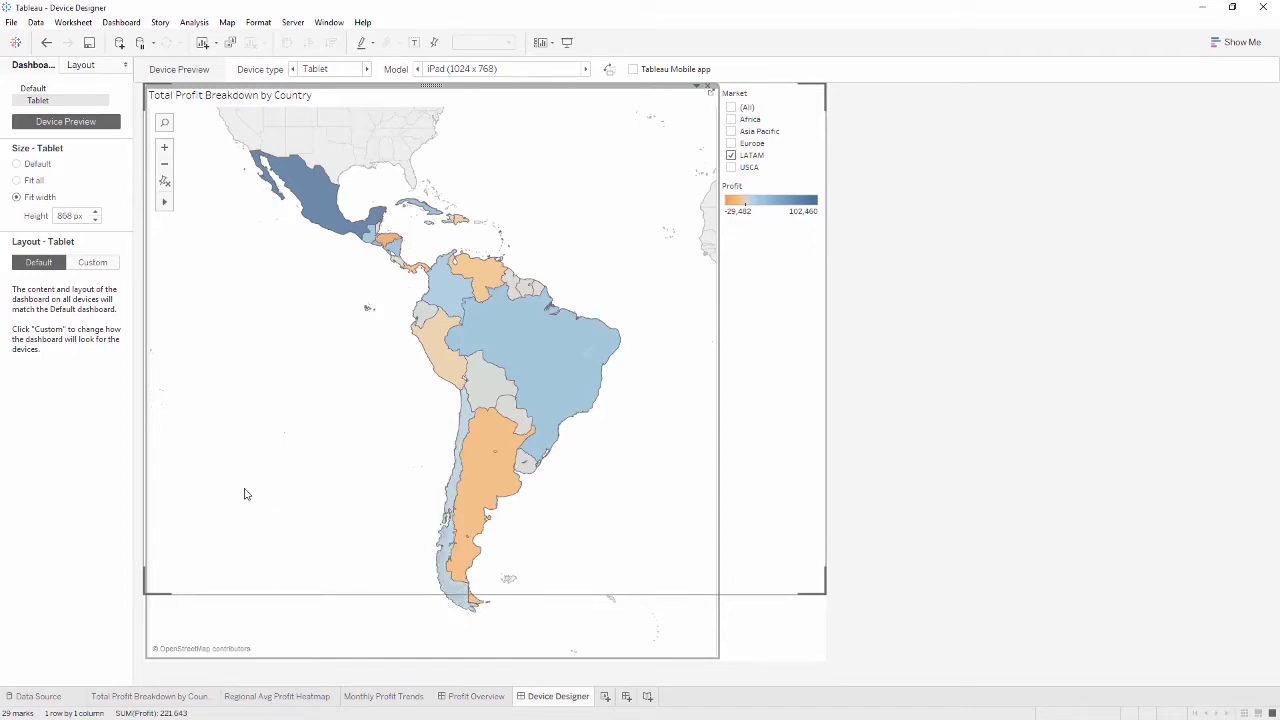
click(17, 181)
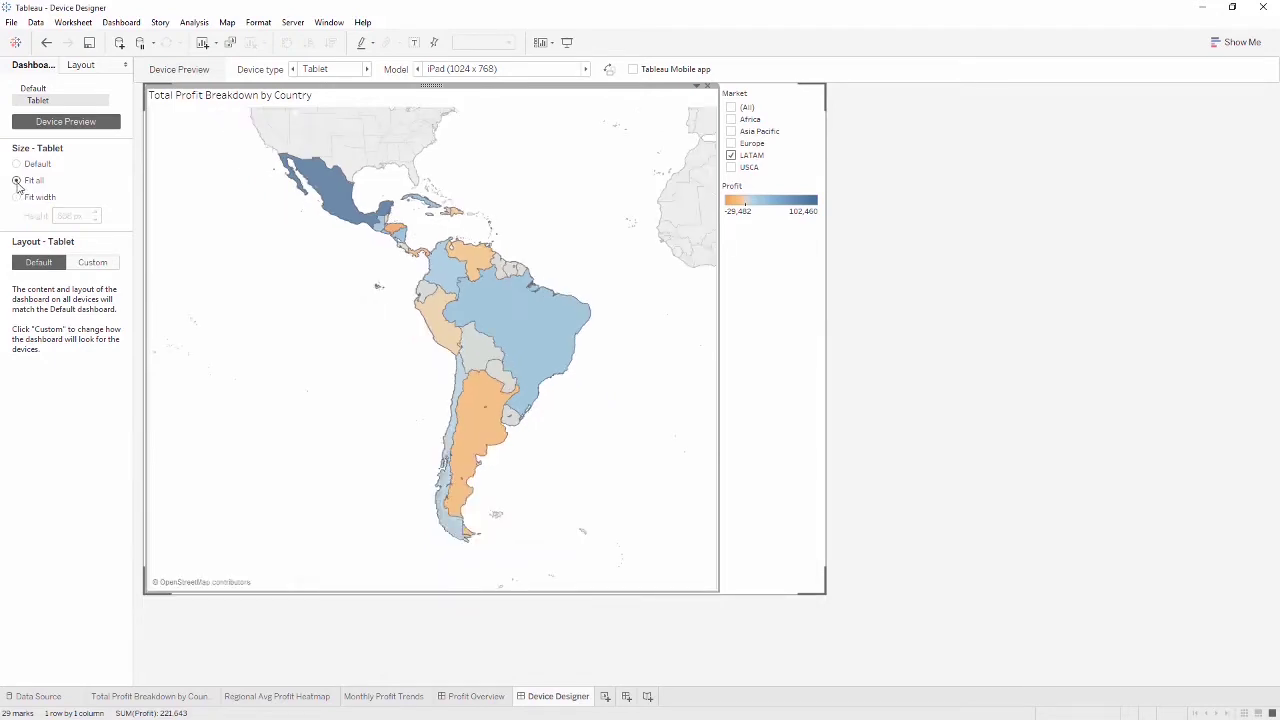
Step: Switch the tablet layout to Custom and remove the Profit color legend from it
click(92, 262)
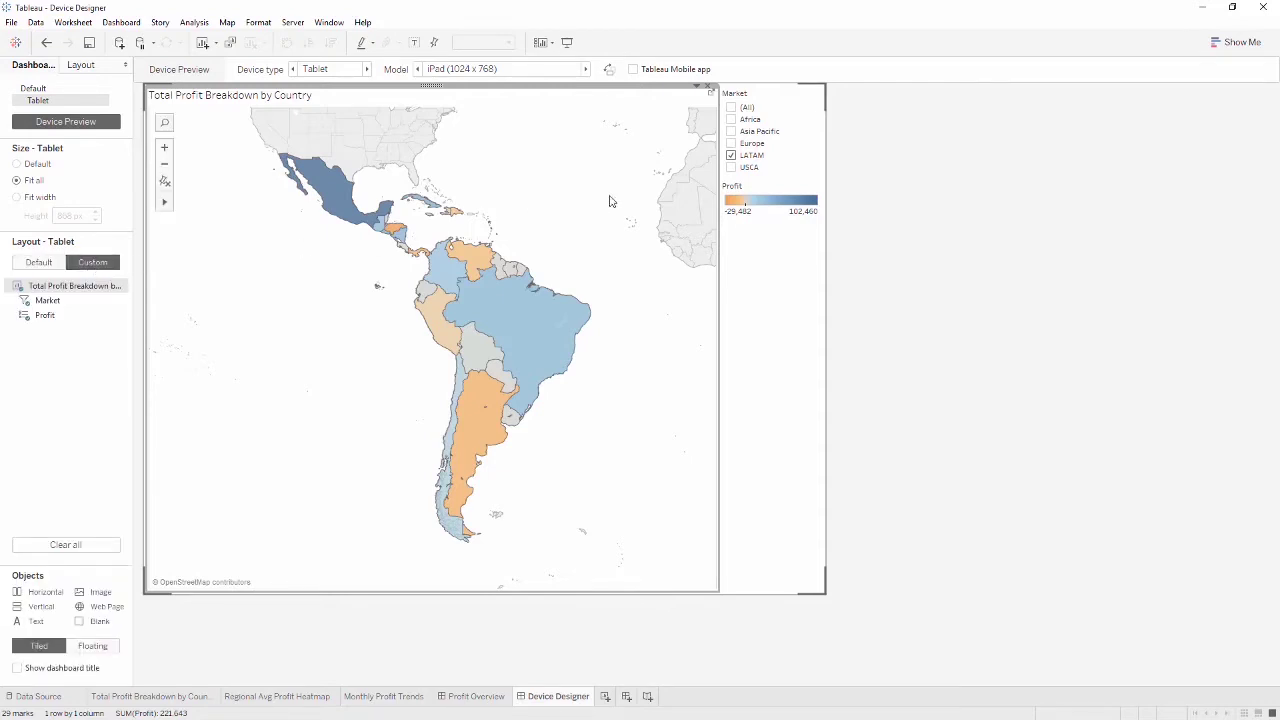
click(800, 190)
click(803, 179)
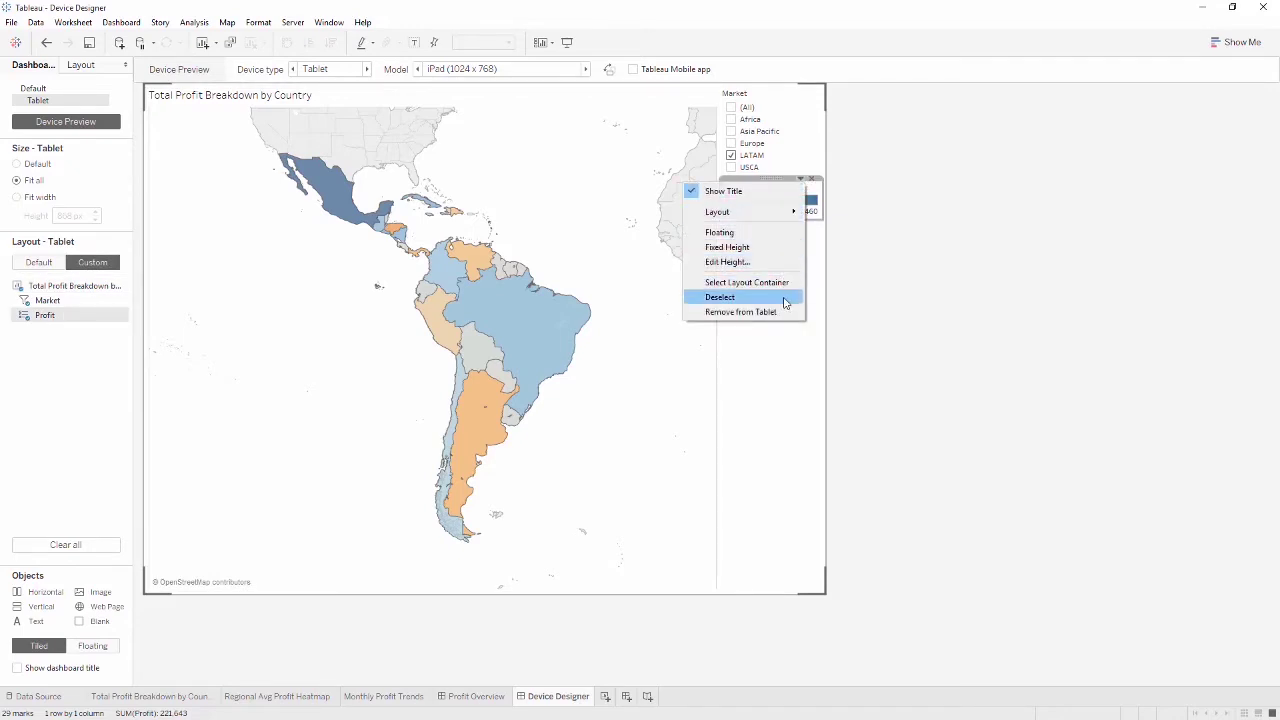
click(741, 312)
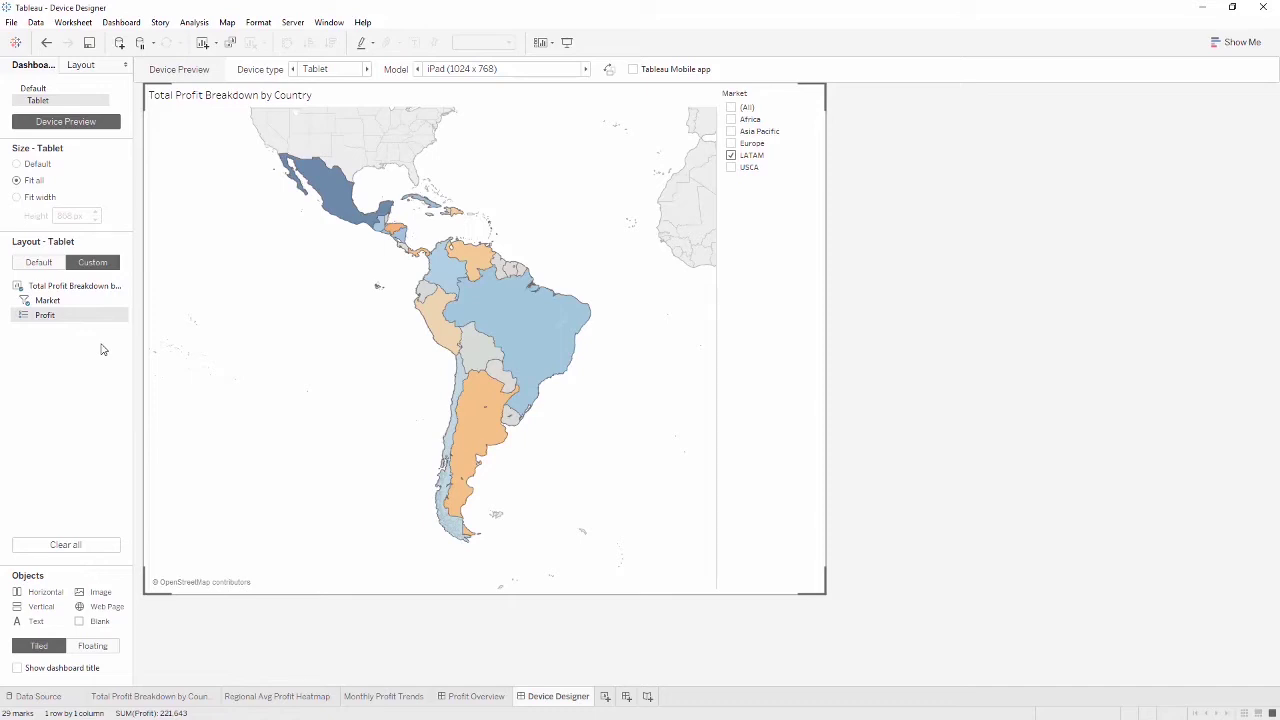
Step: Add the Monthly Profit Trends sheet above the map in the Default dashboard, and return to the tablet layout
click(72, 90)
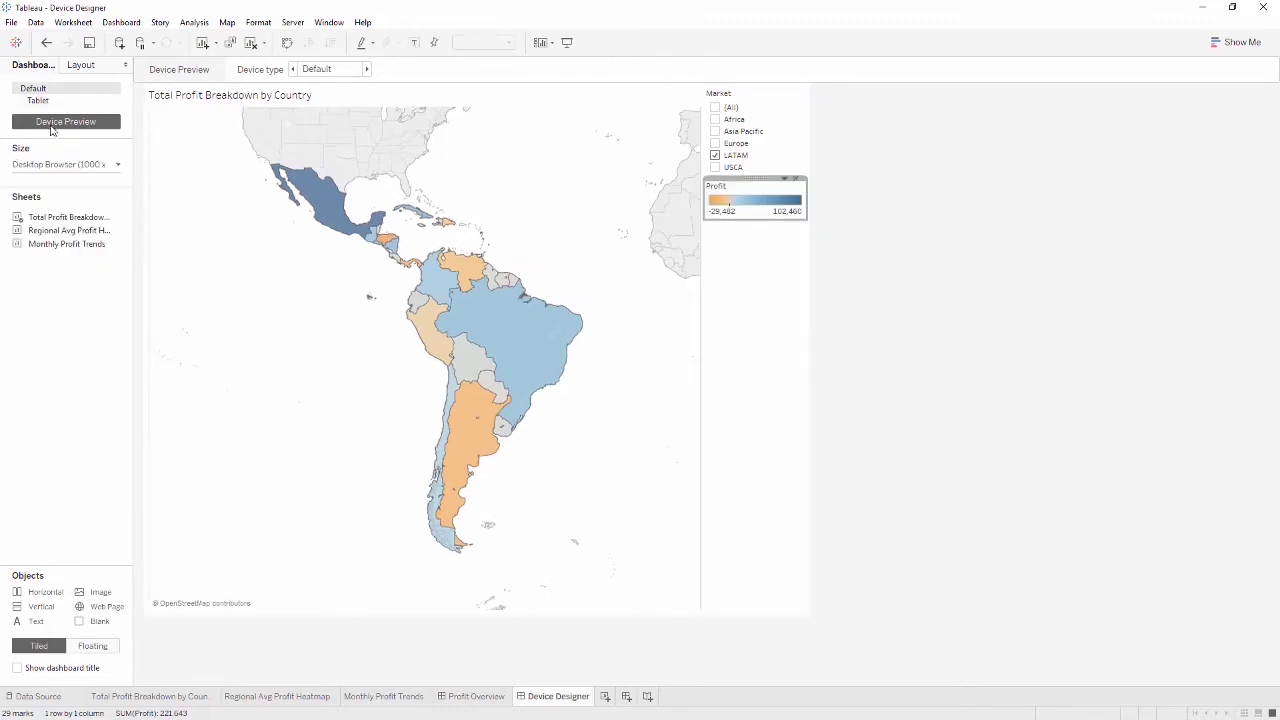
drag(44, 248, 306, 194)
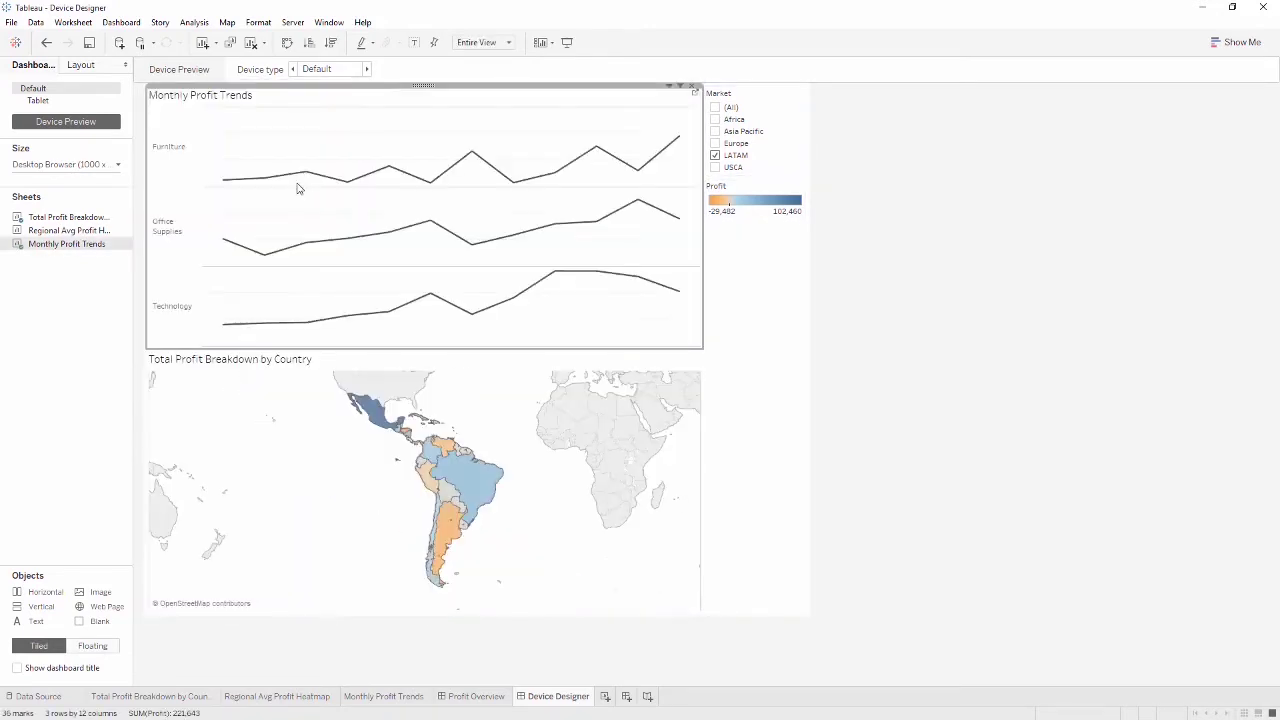
click(72, 102)
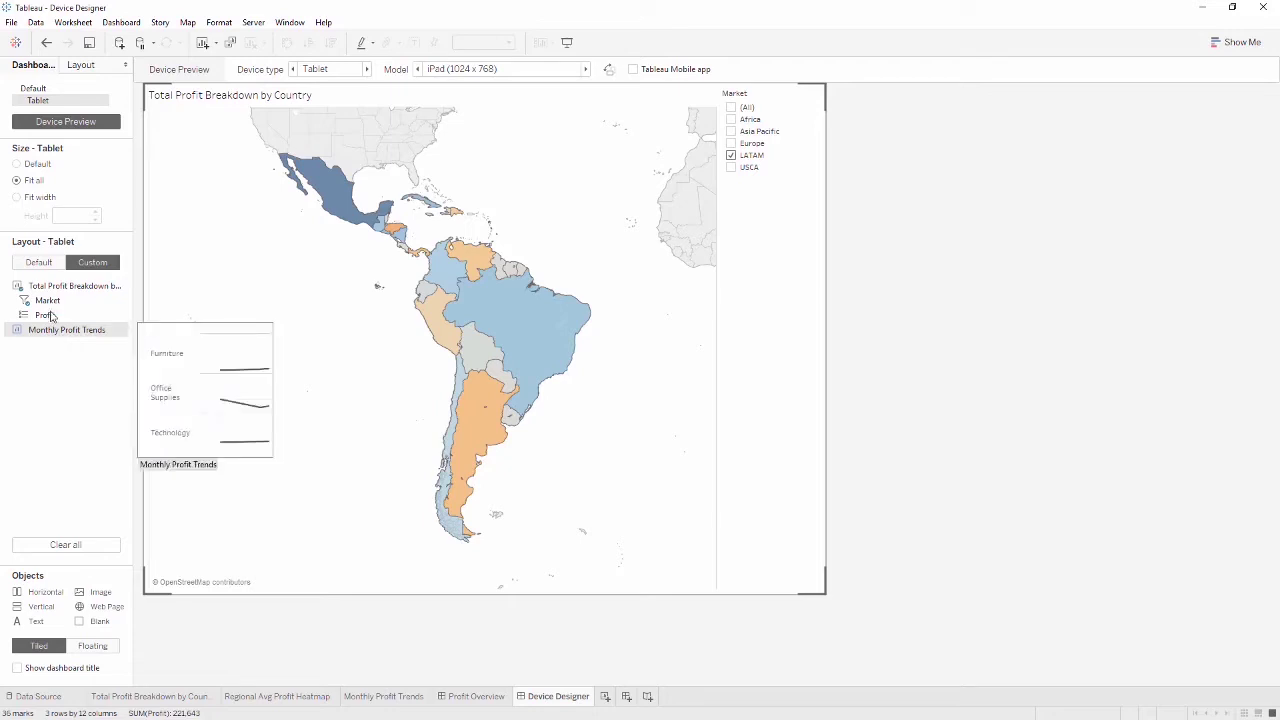
Step: Try the Default layout option for the tablet and undo the change
click(40, 263)
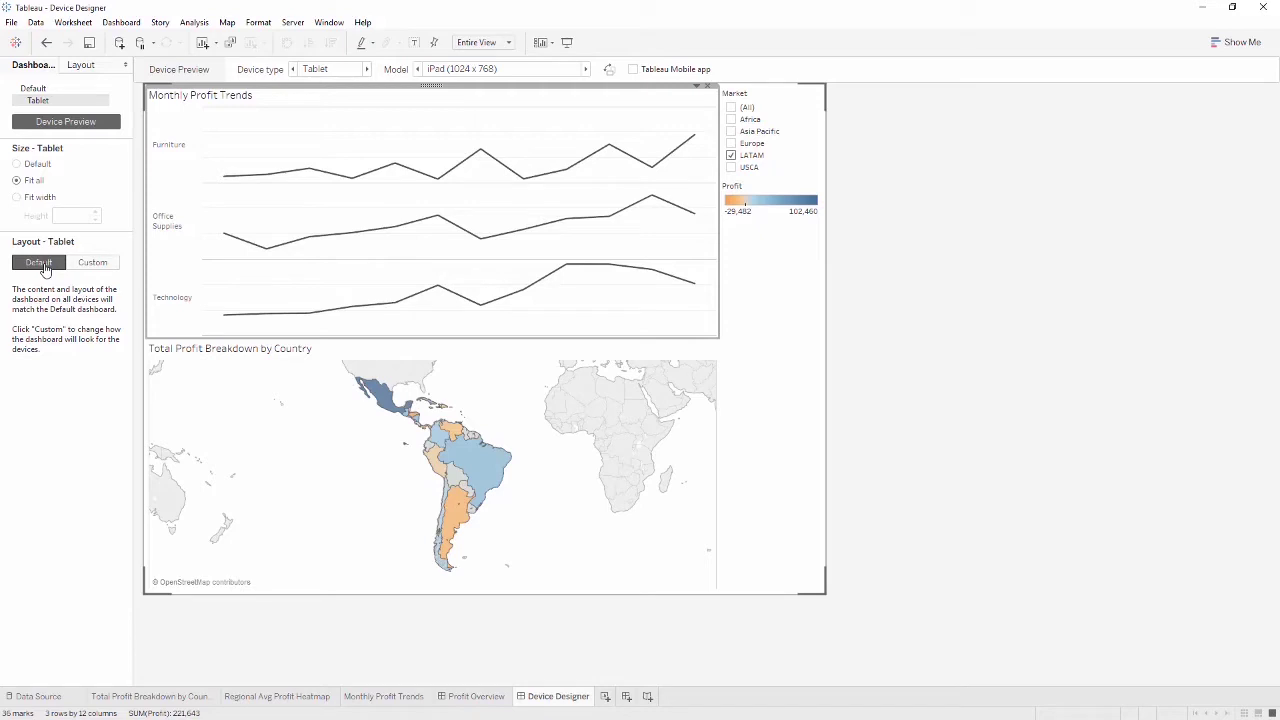
click(45, 43)
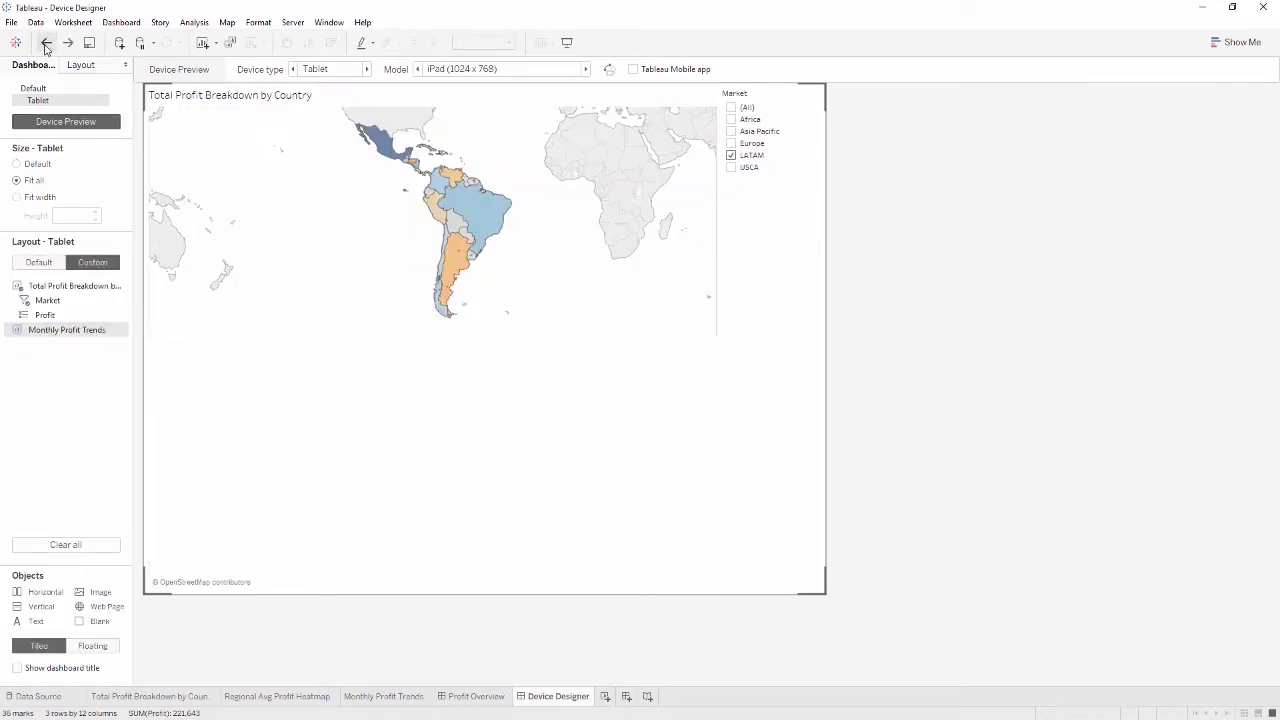
Step: Place the Monthly Profit Trends sheet above the map in the custom tablet layout
mouse_move(43, 322)
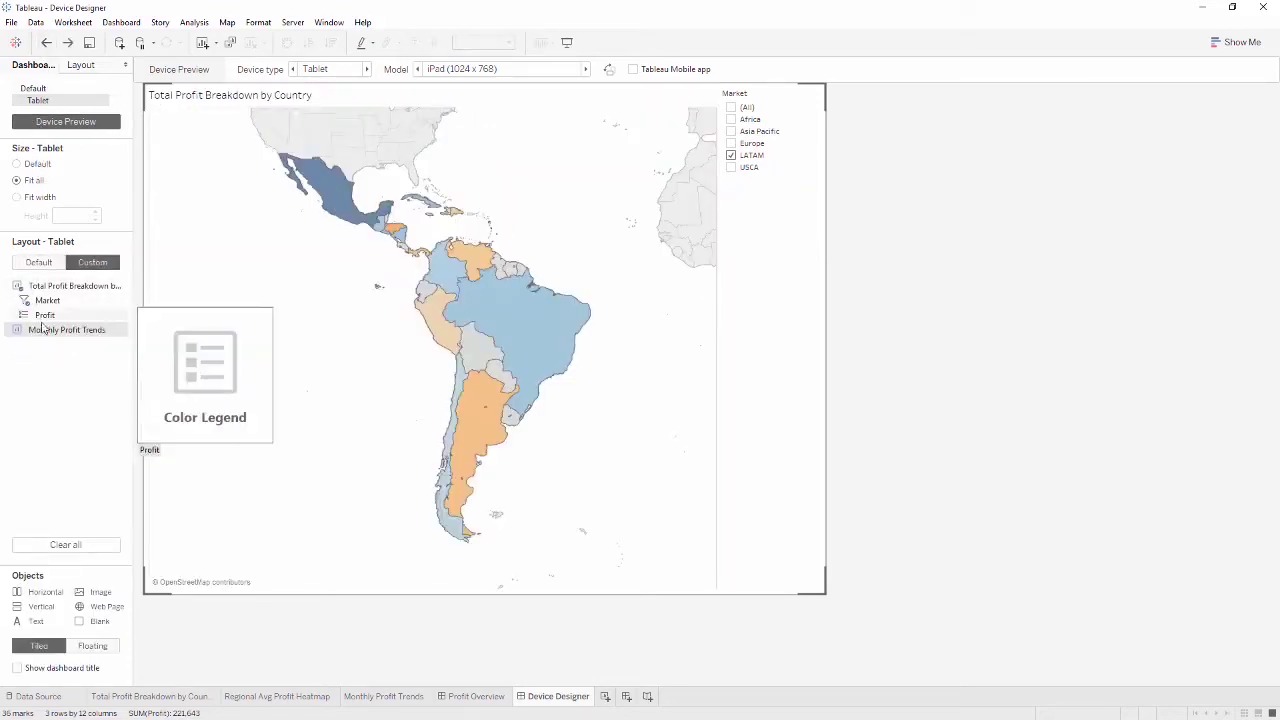
mouse_move(46, 330)
mouse_down()
mouse_move(150, 250)
mouse_move(312, 188)
mouse_up()
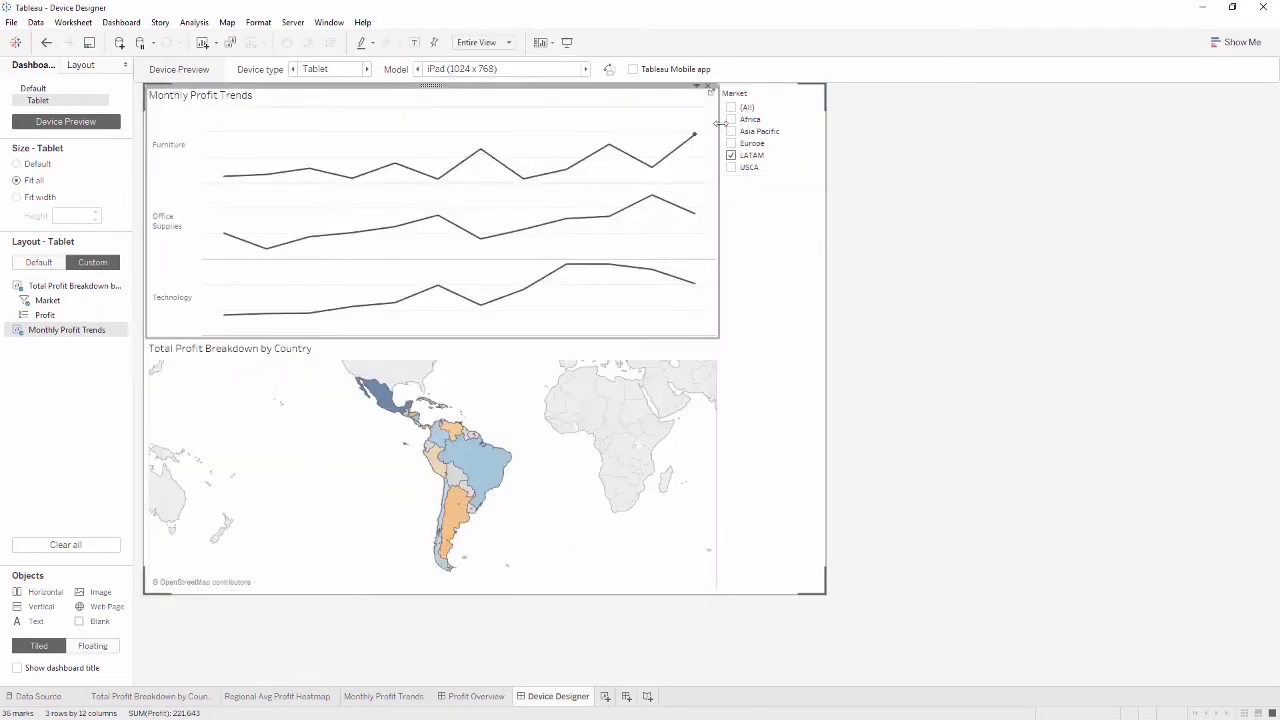
Step: Change the tablet's Market filter to Multiple Values (dropdown) and move it above the Monthly Profit Trends chart
click(772, 106)
click(806, 91)
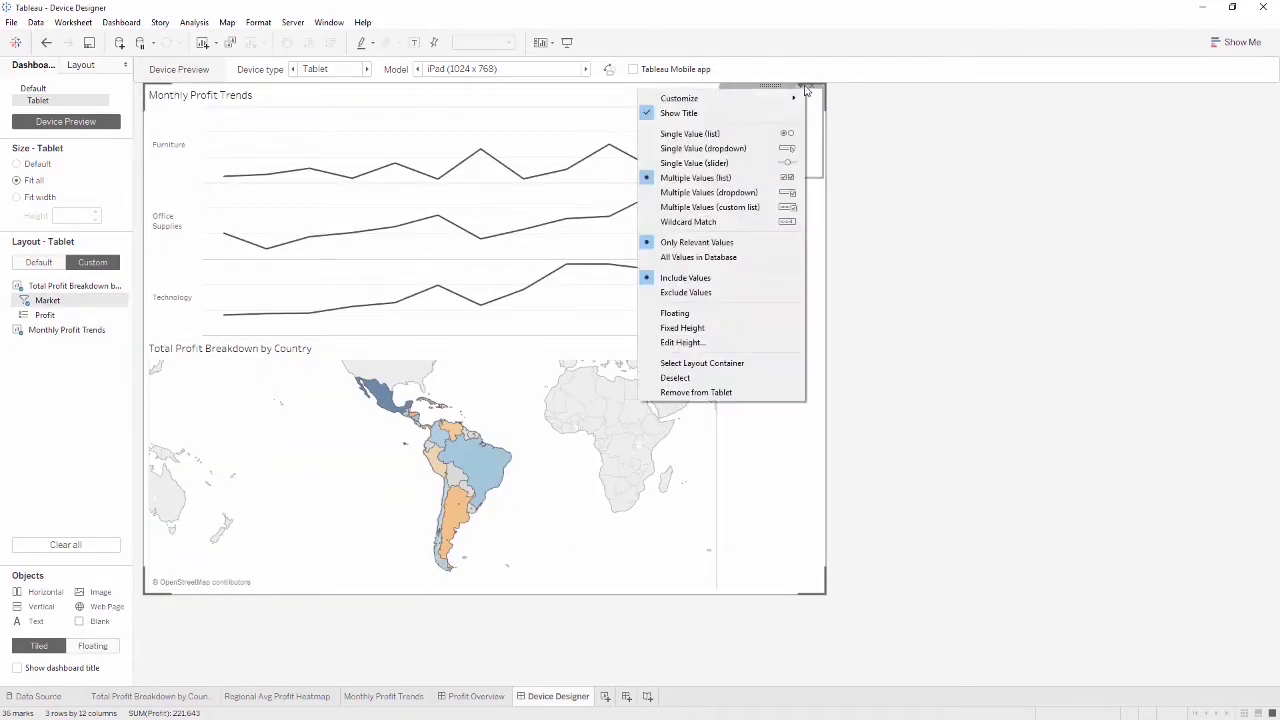
click(748, 192)
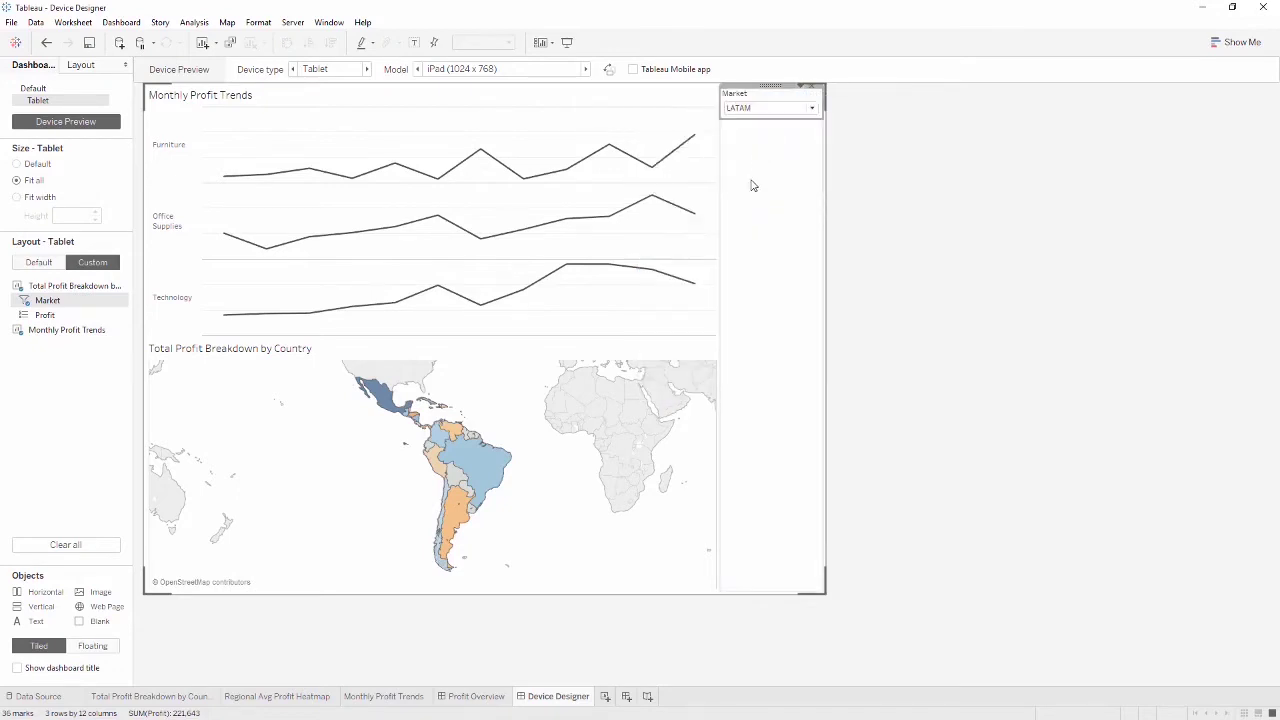
mouse_move(769, 86)
mouse_down()
mouse_move(666, 91)
mouse_move(652, 108)
mouse_up()
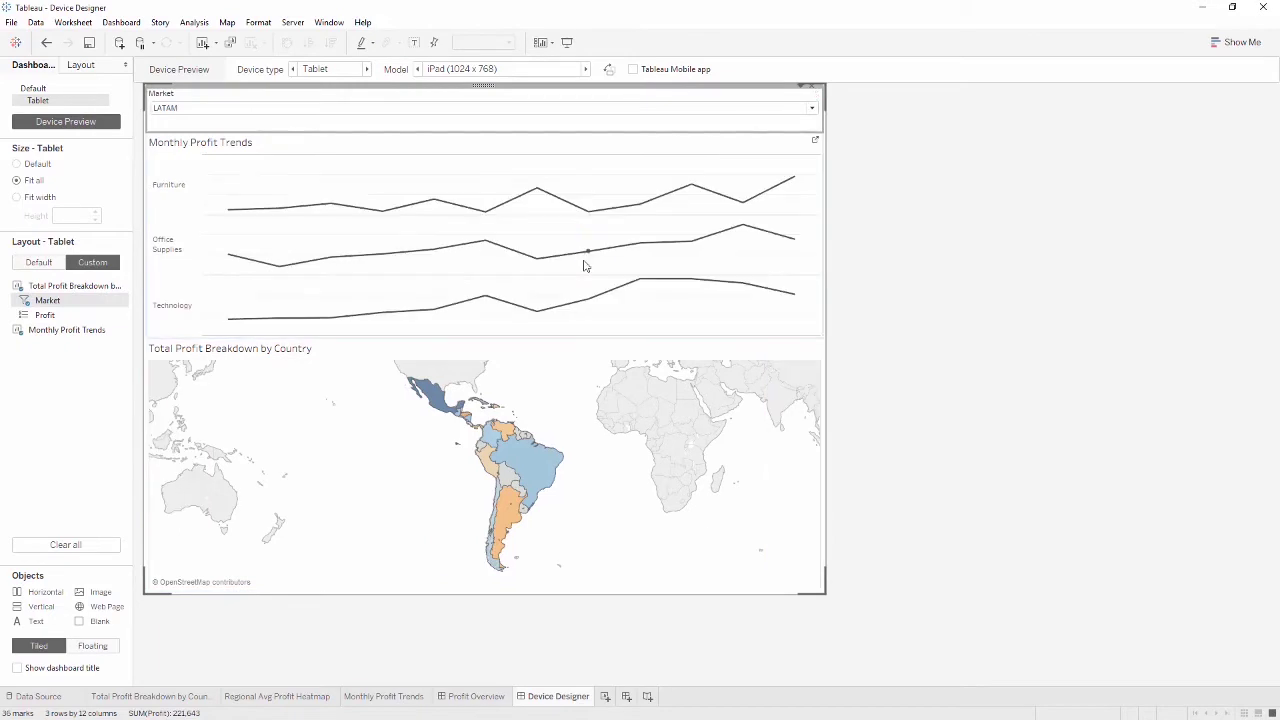
Step: Shrink the Monthly Profit Trends chart to give the map more height, and preview the layout on tablet models up to Google Nexus 7
drag(543, 338, 541, 231)
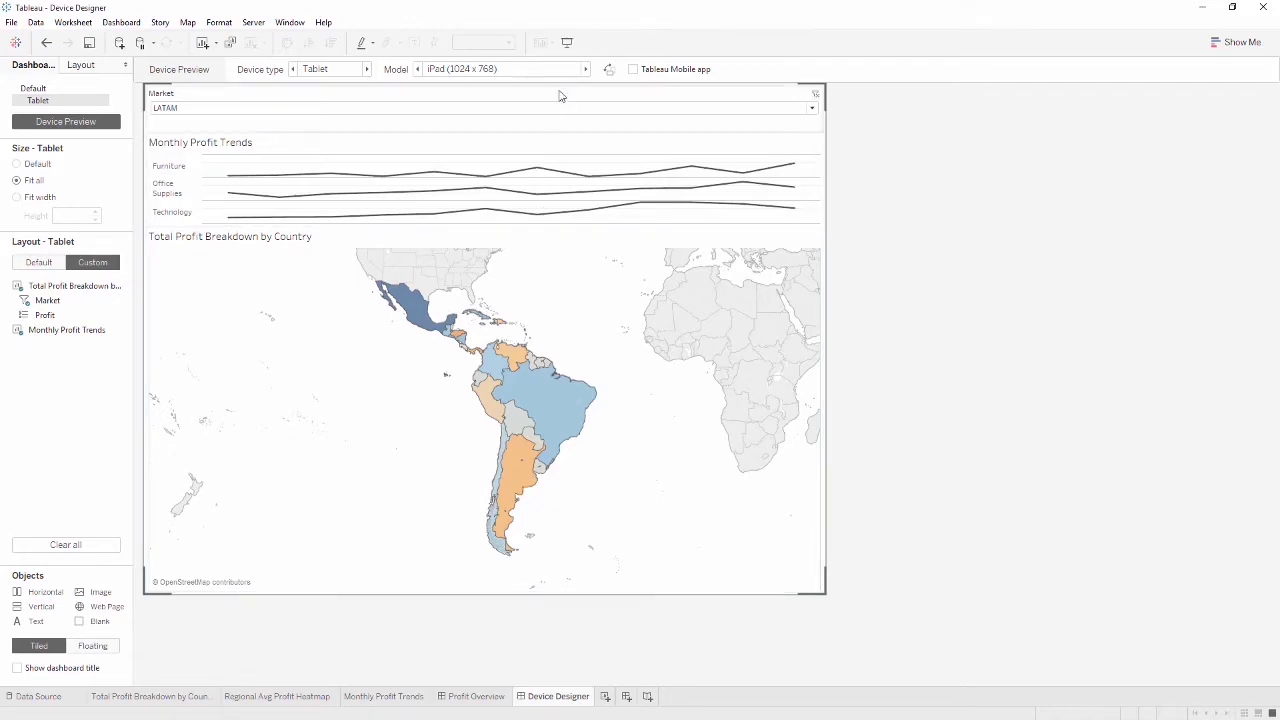
click(585, 72)
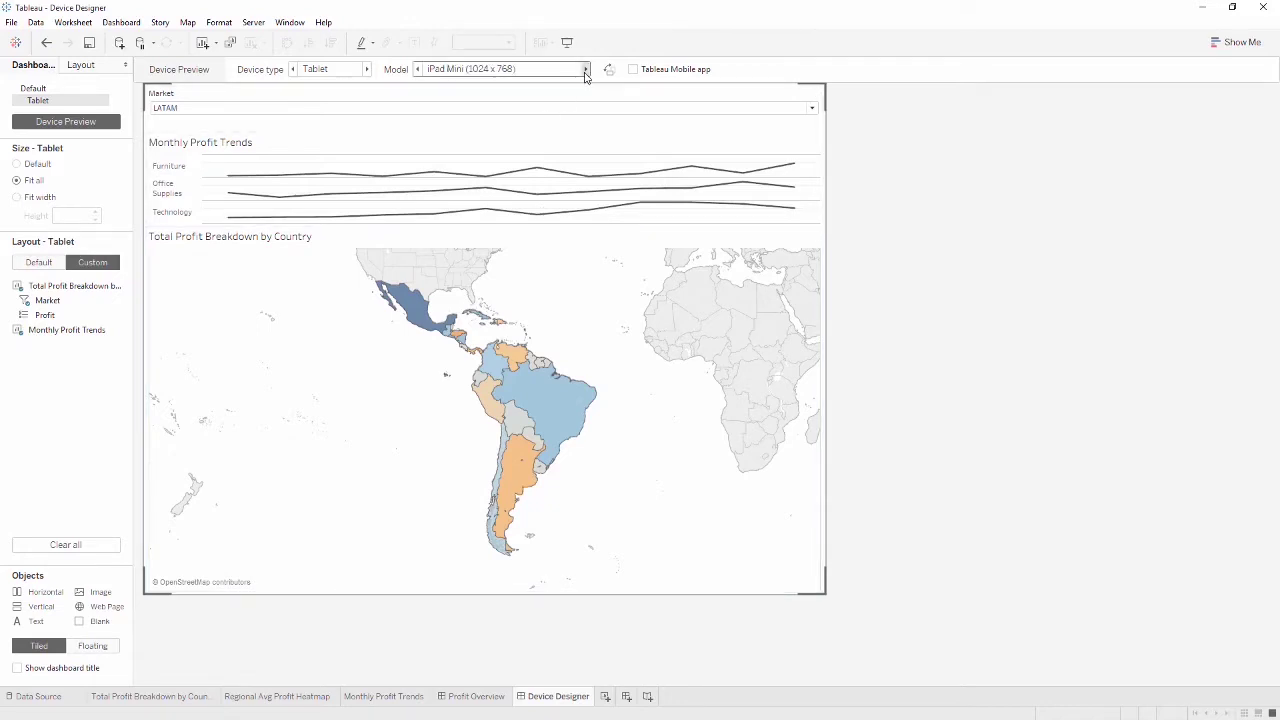
click(585, 72)
click(585, 72)
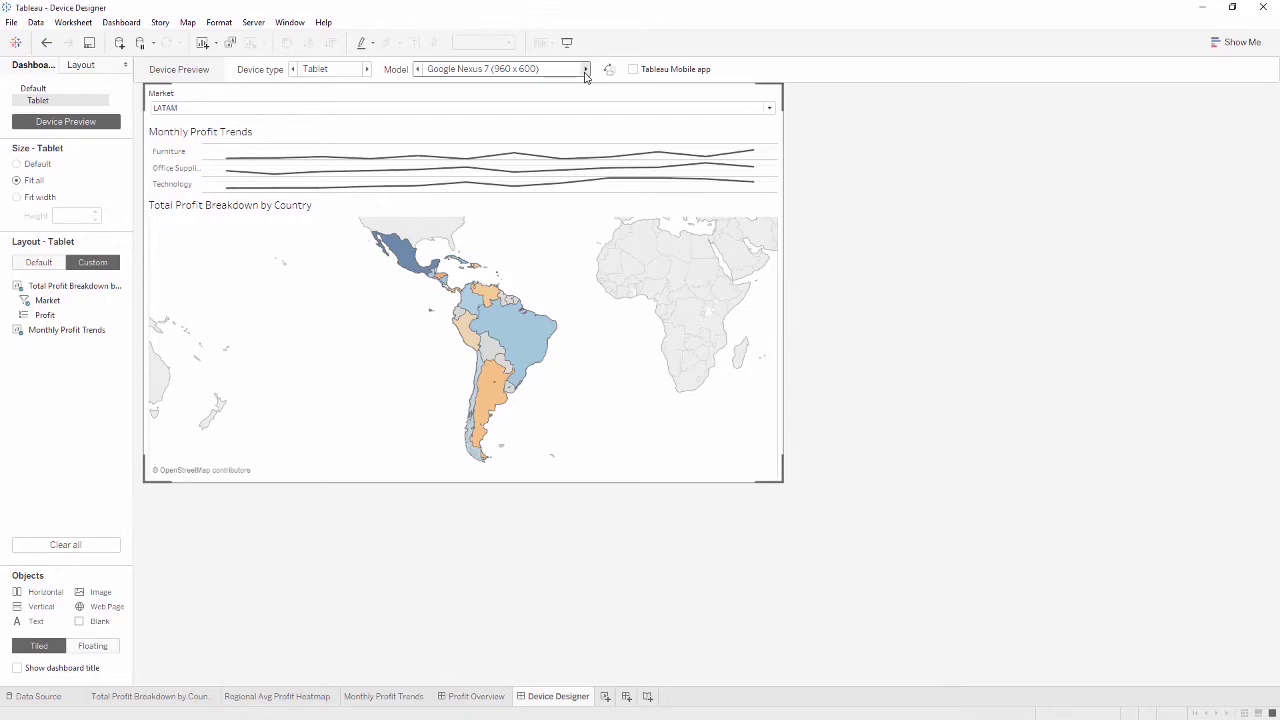
Step: Switch the preview to the Phone device type and add a phone layout to the dashboard
click(367, 72)
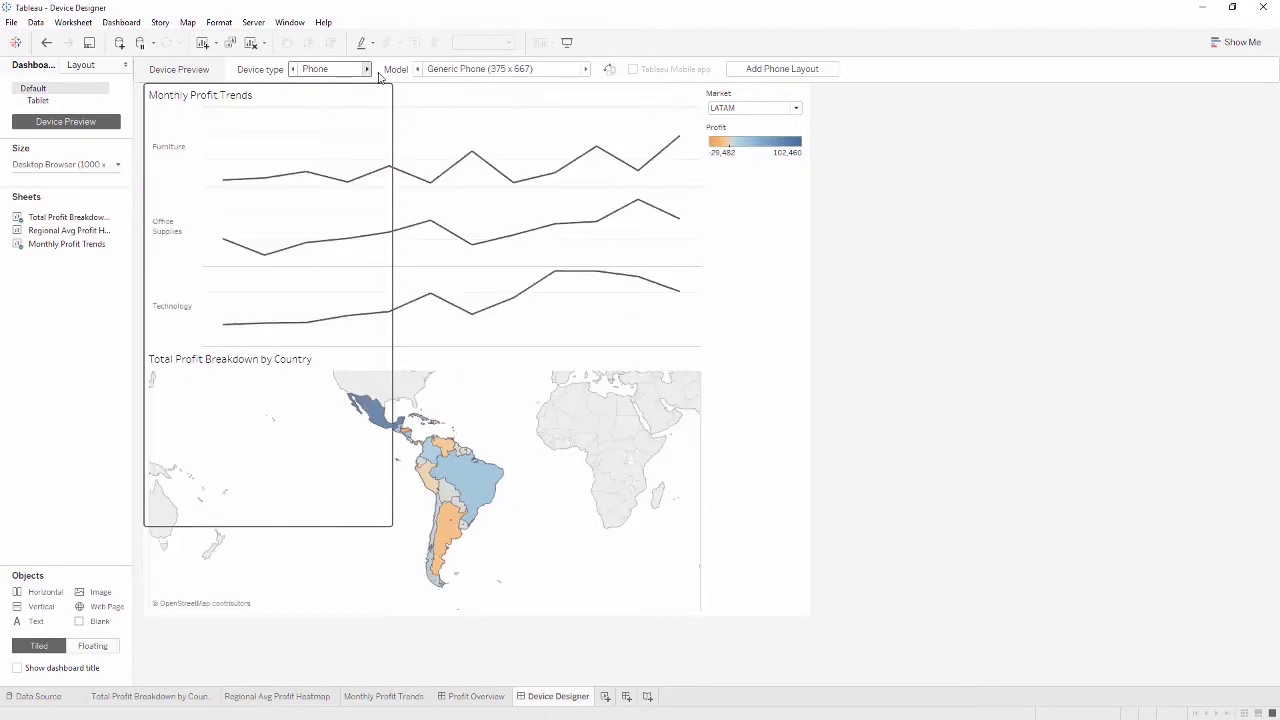
click(782, 69)
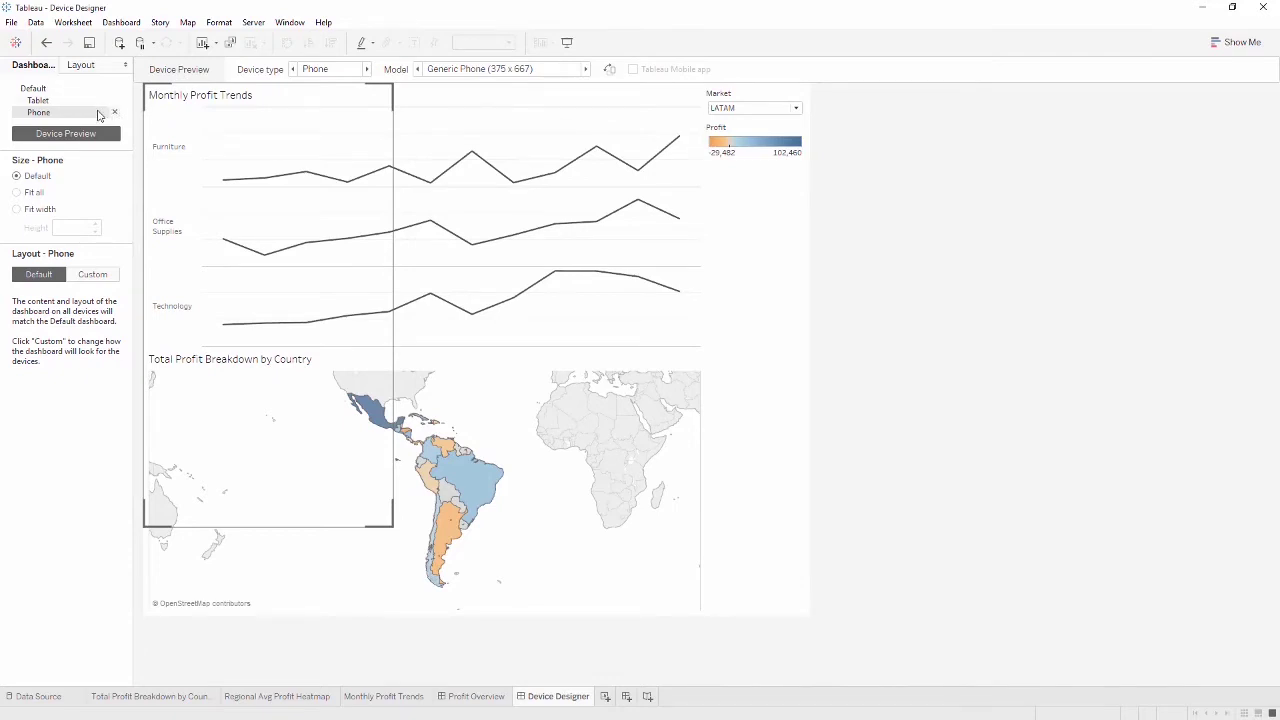
Step: Size the phone layout to fit width and make its layout custom
click(22, 209)
click(92, 276)
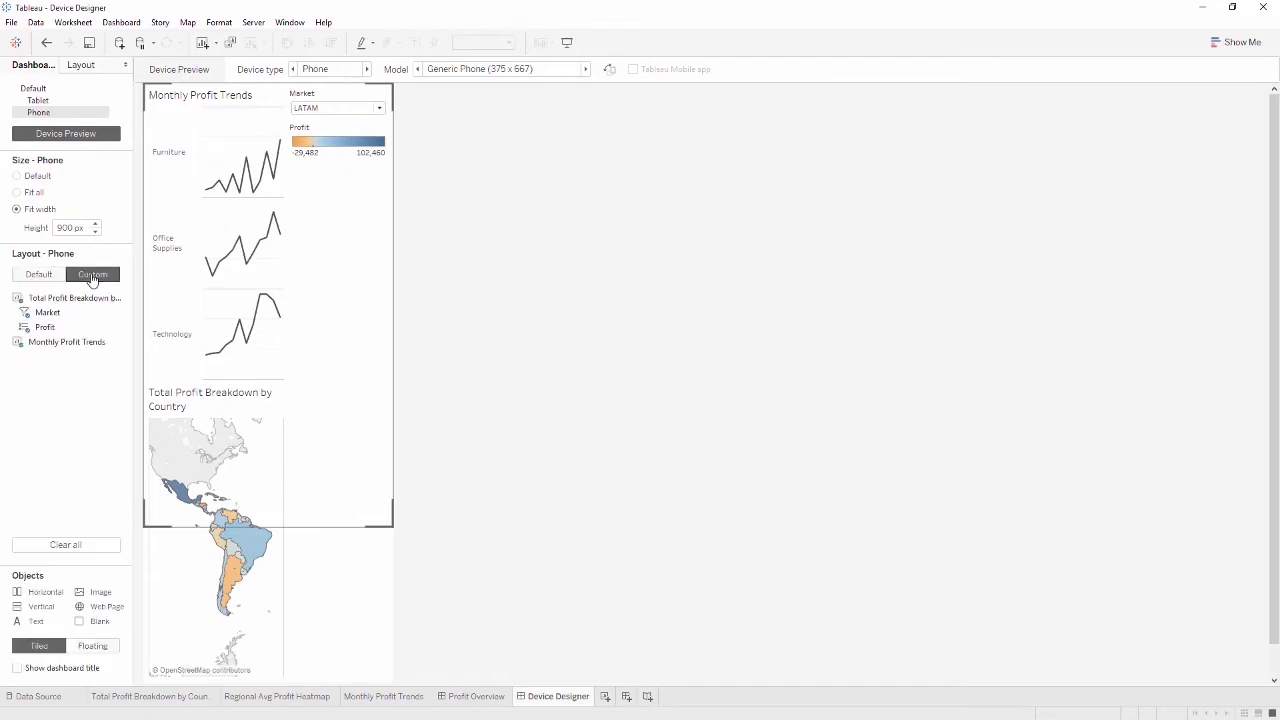
Step: Remove the Monthly Profit Trends sheet from the phone layout and move the country map below the Market filter and Profit legend
click(175, 165)
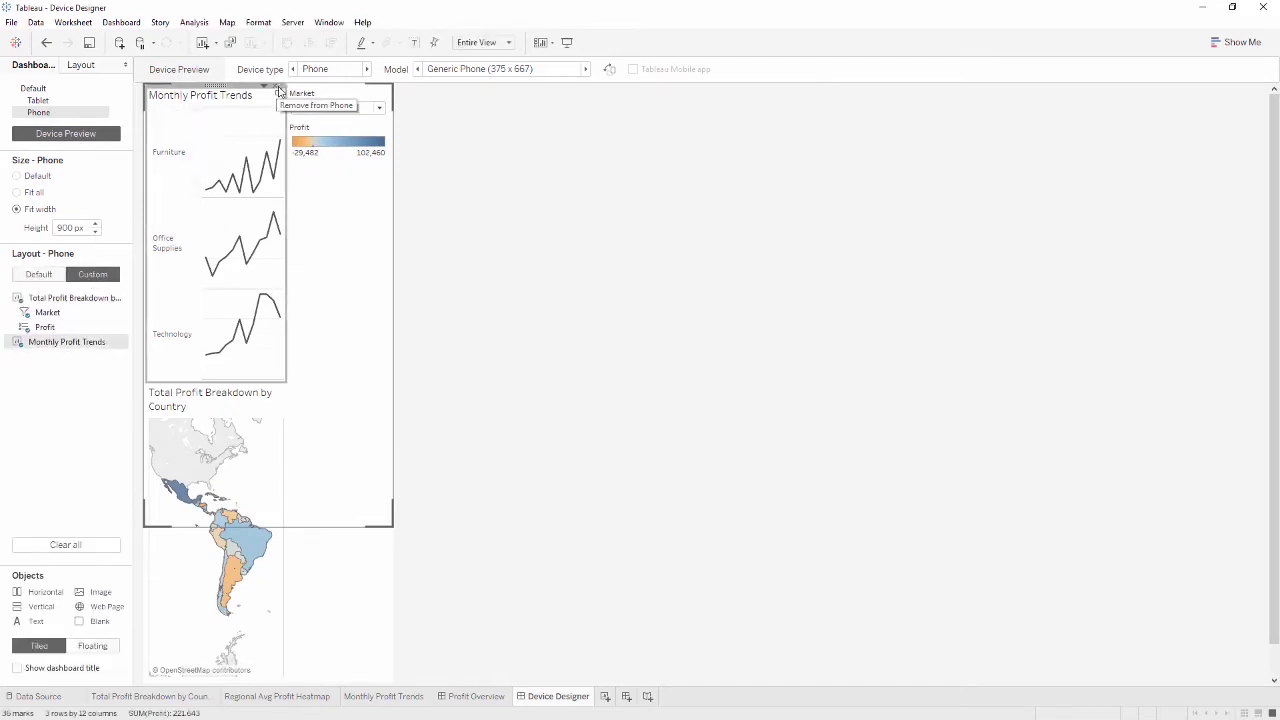
click(276, 90)
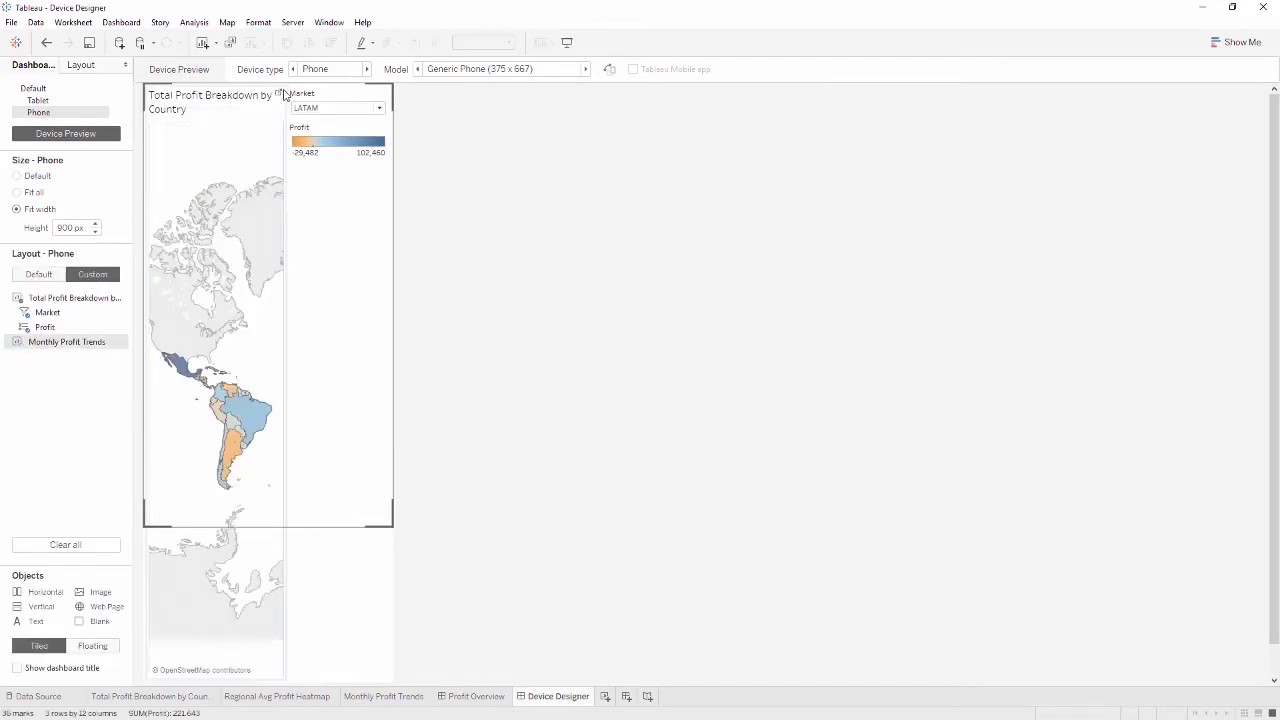
click(239, 119)
drag(216, 86, 313, 469)
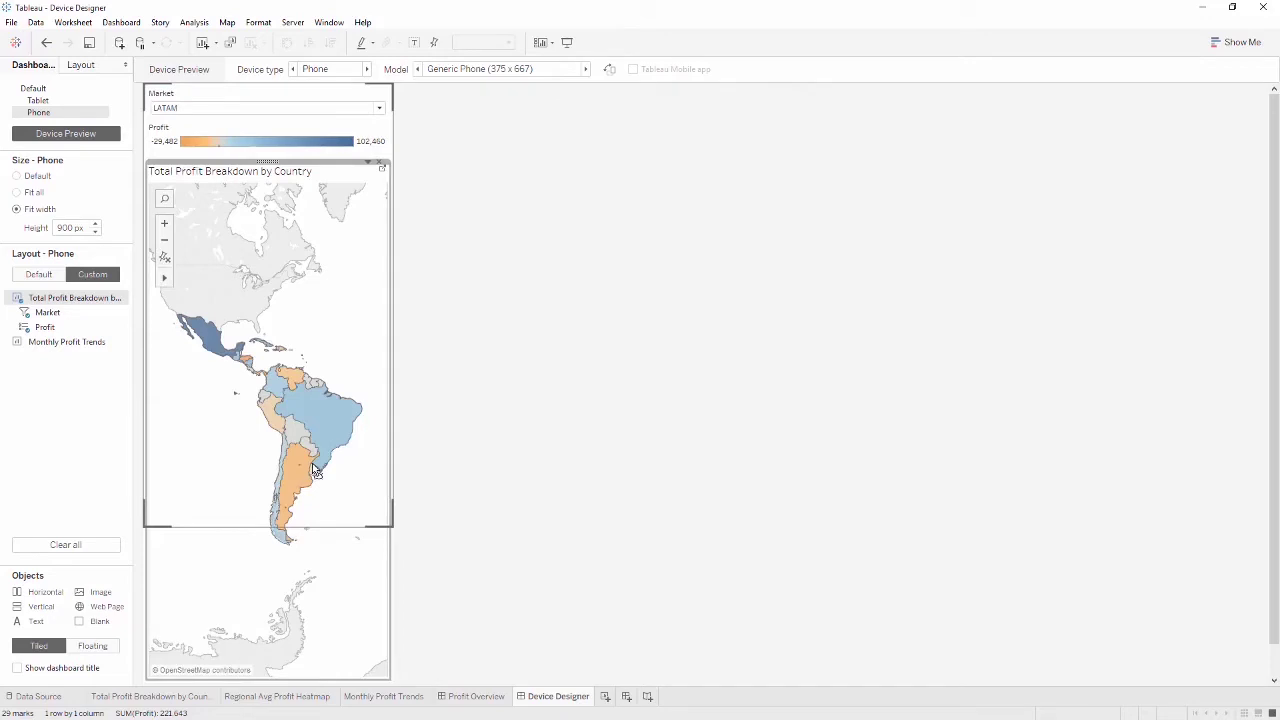
Step: Set the phone layout's height to 700 px and return to the Default dashboard layout
click(95, 231)
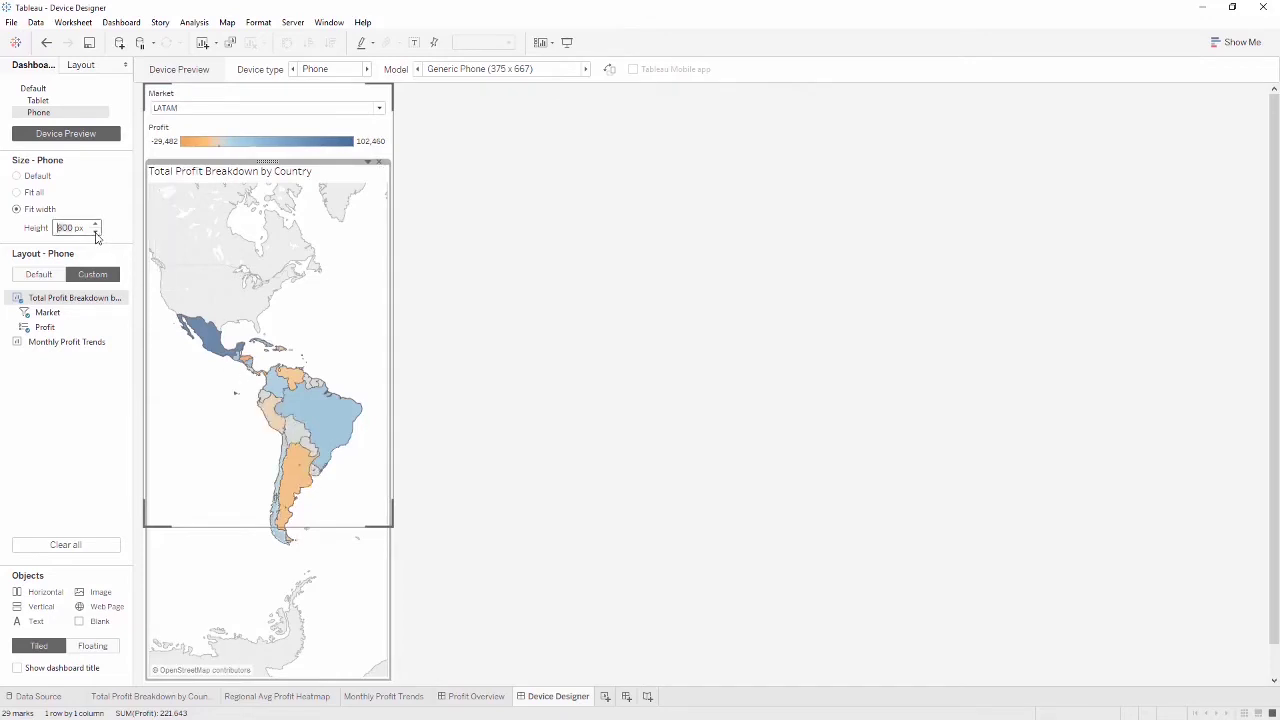
click(96, 233)
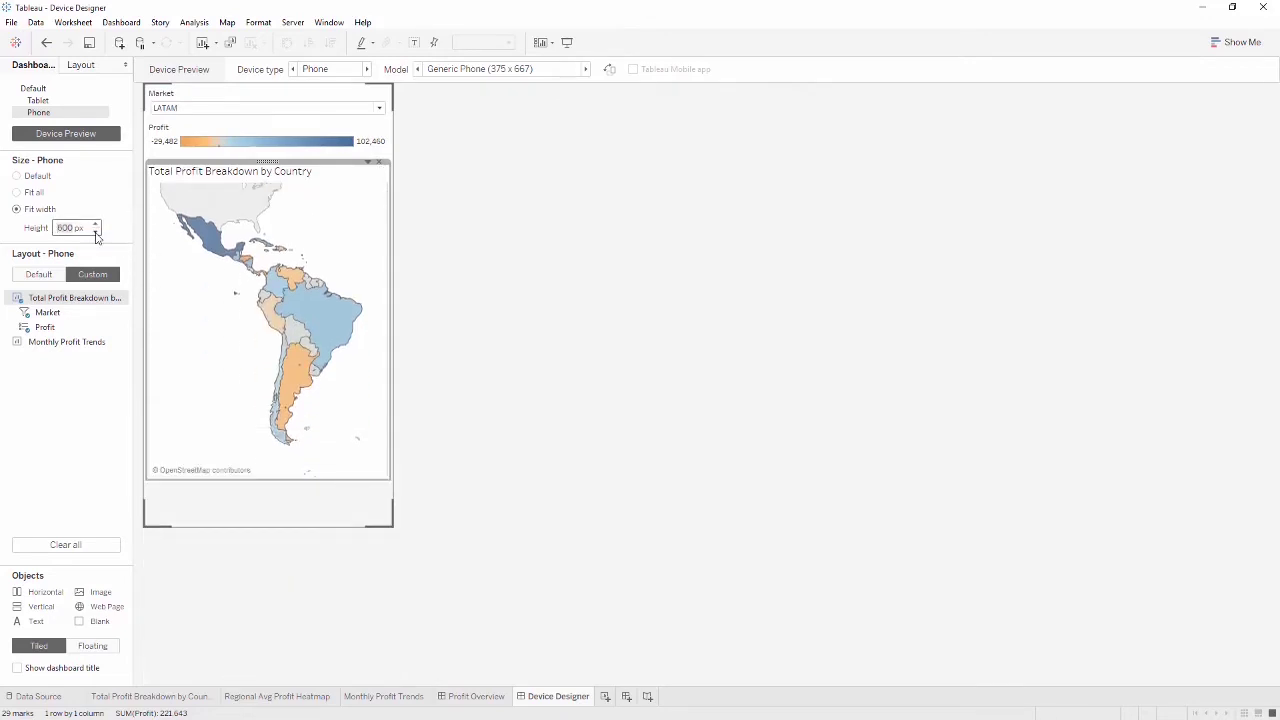
click(96, 231)
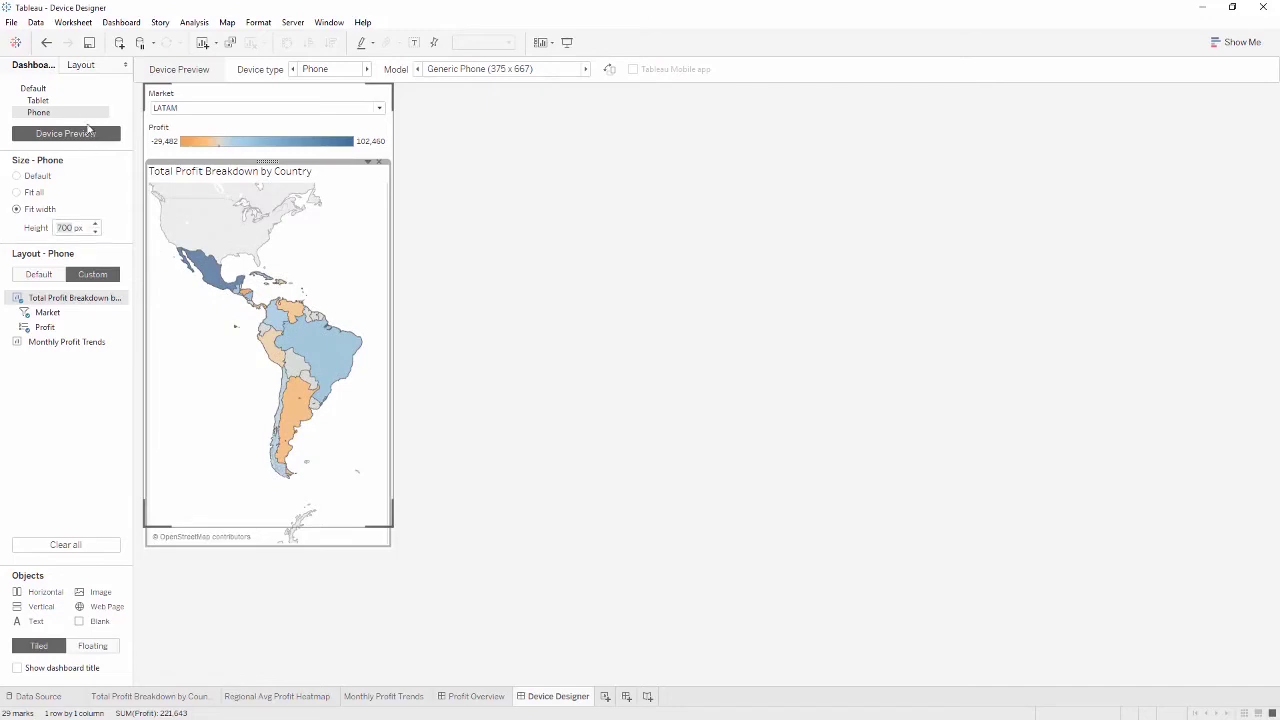
click(84, 95)
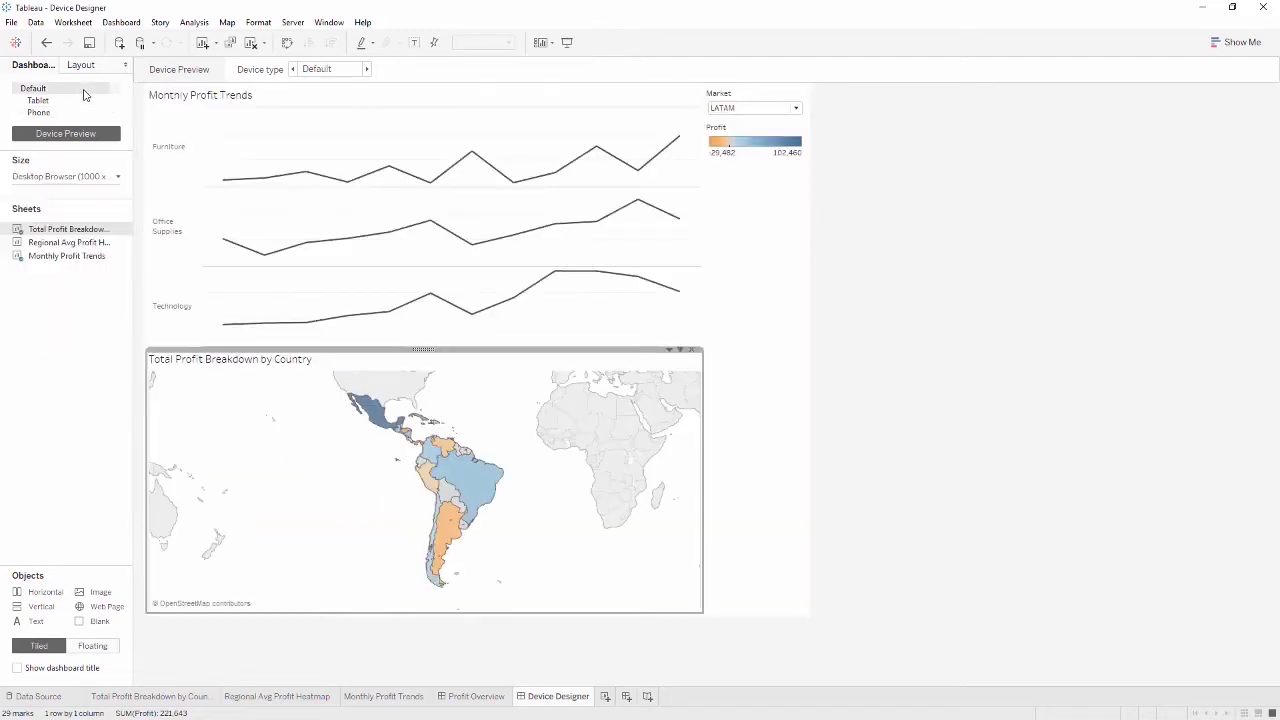